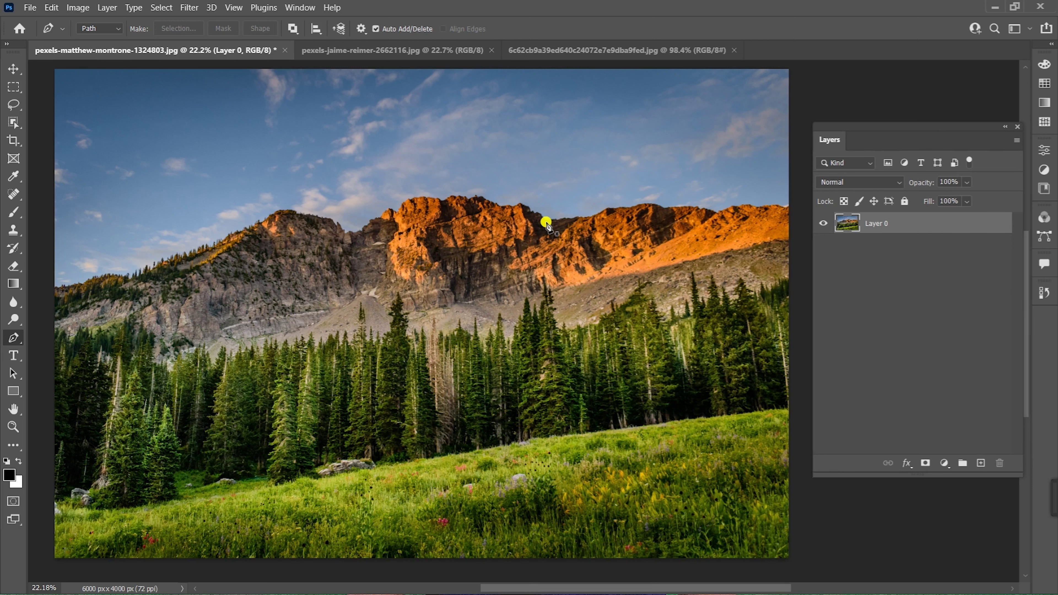
Trace a closed pen path along the mountain ridge that encloses the sky
{"action": "left_click", "coordinate": [50, 7]}
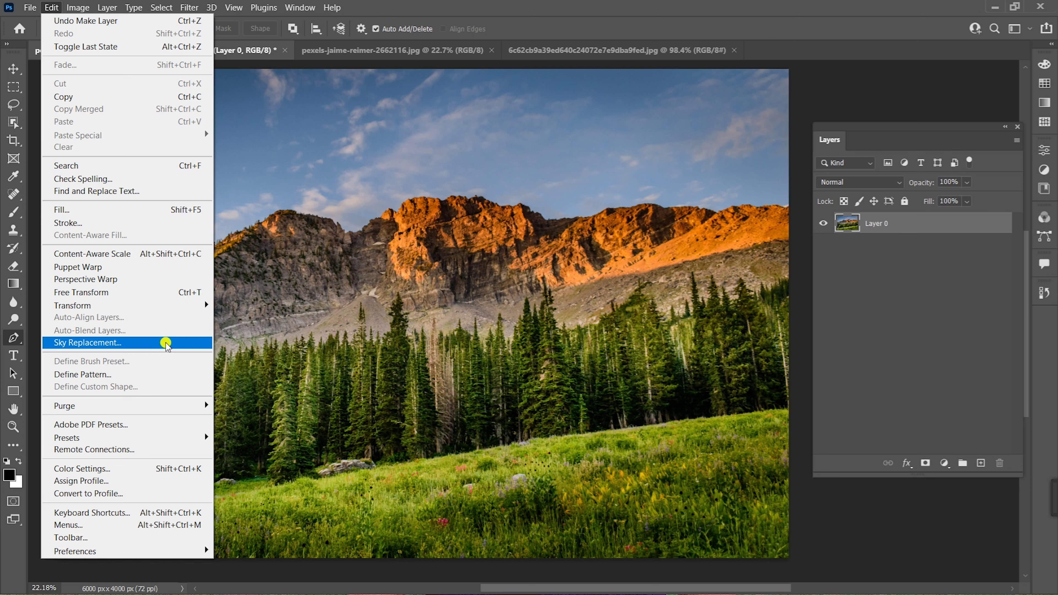
{"action": "left_click", "coordinate": [441, 139]}
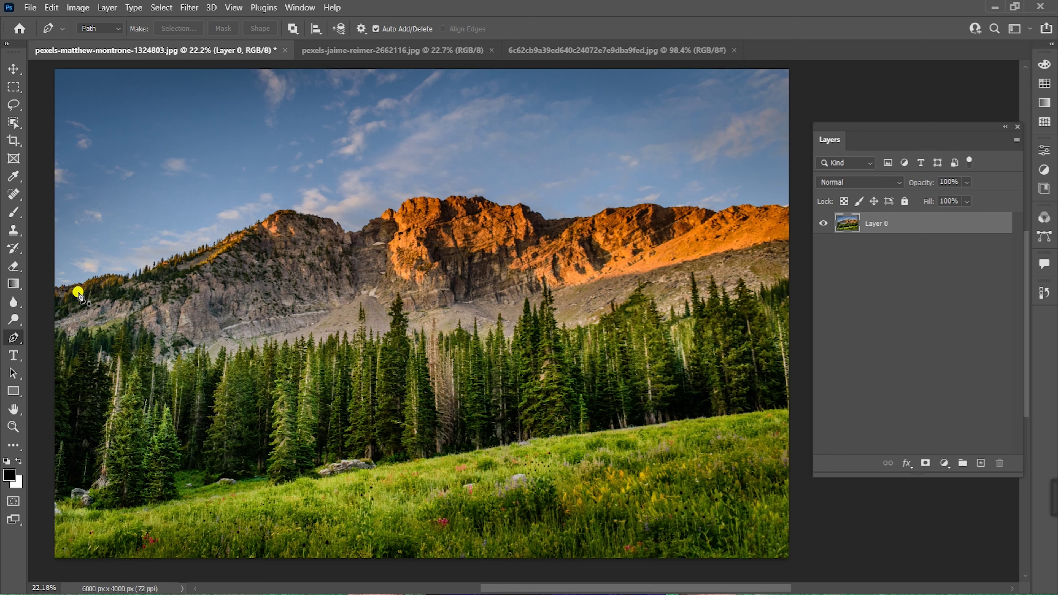
{"action": "left_click", "coordinate": [52, 288]}
{"action": "left_click", "coordinate": [158, 274]}
{"action": "left_click_drag", "start_coordinate": [261, 239], "coordinate": [291, 231]}
{"action": "left_click_drag", "start_coordinate": [351, 221], "coordinate": [403, 223]}
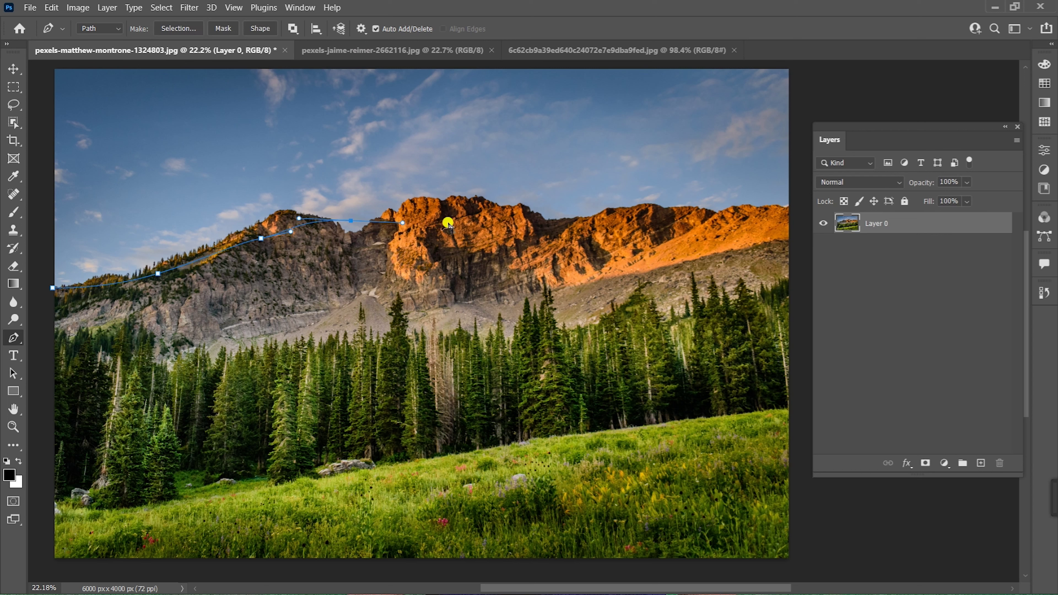
{"action": "left_click", "coordinate": [441, 223]}
{"action": "left_click", "coordinate": [510, 212]}
{"action": "left_click", "coordinate": [570, 195]}
{"action": "left_click", "coordinate": [655, 212]}
{"action": "left_click", "coordinate": [54, 288]}
Turn the sky path into a selection and try a layer mask, then undo it and deselect
{"action": "right_click", "coordinate": [135, 192]}
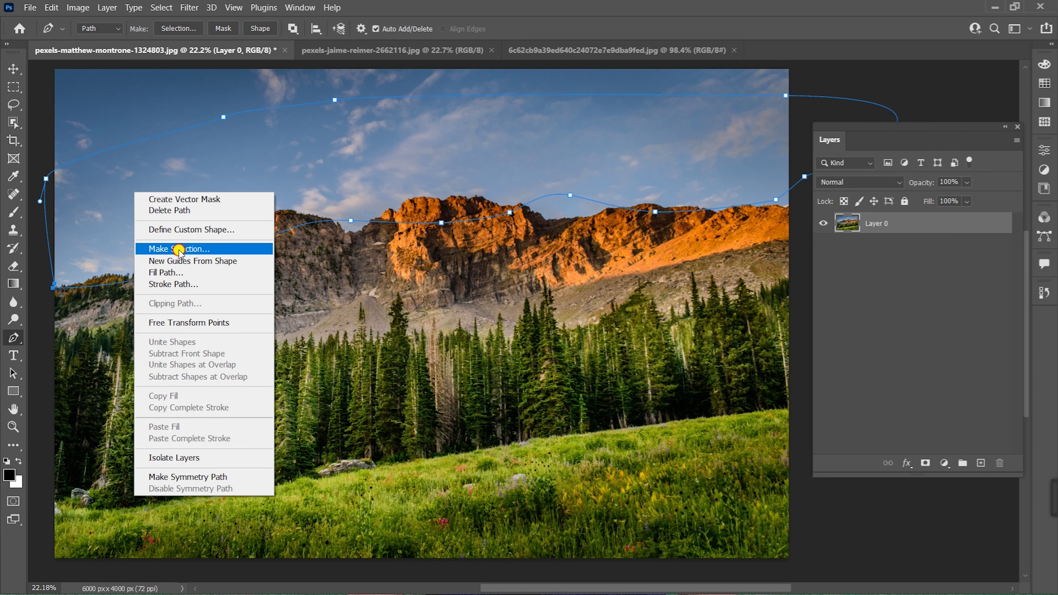
{"action": "left_click", "coordinate": [179, 250]}
{"action": "left_click", "coordinate": [616, 154]}
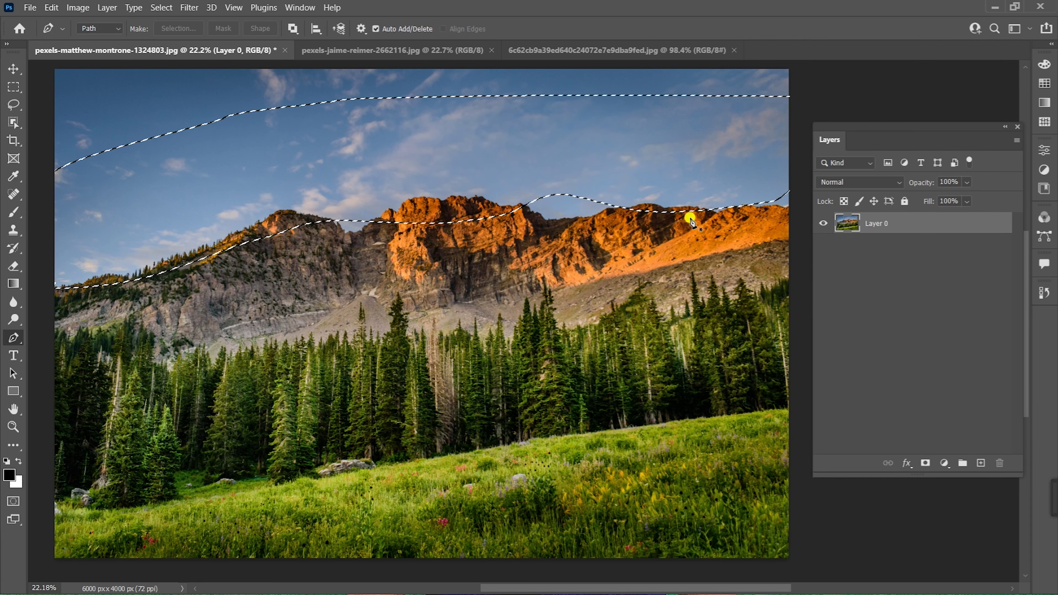
{"action": "left_click", "coordinate": [926, 464]}
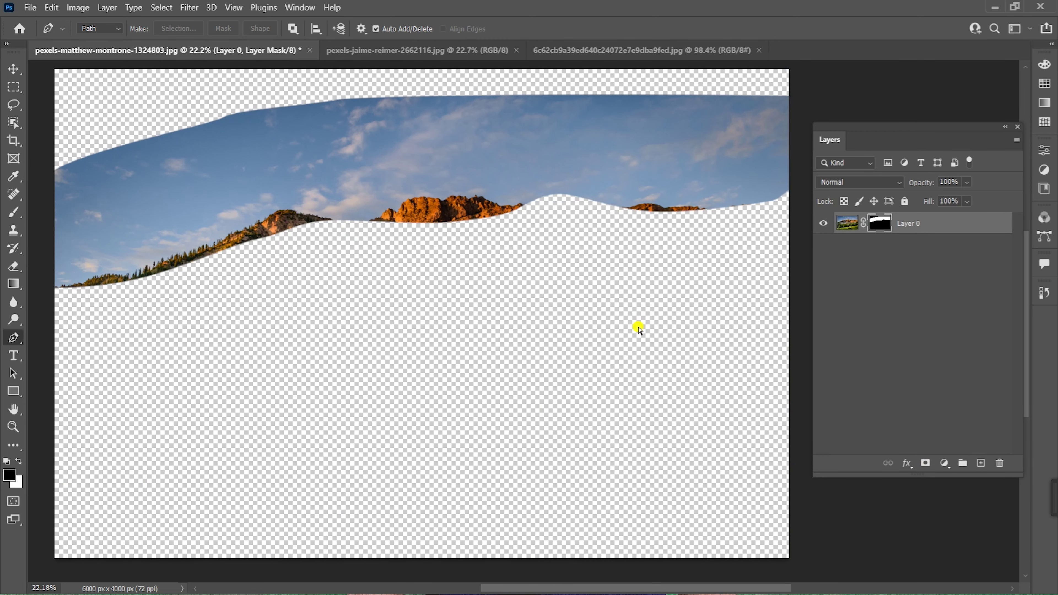
{"action": "key", "text": "ctrl+z"}
{"action": "key", "text": "ctrl+d"}
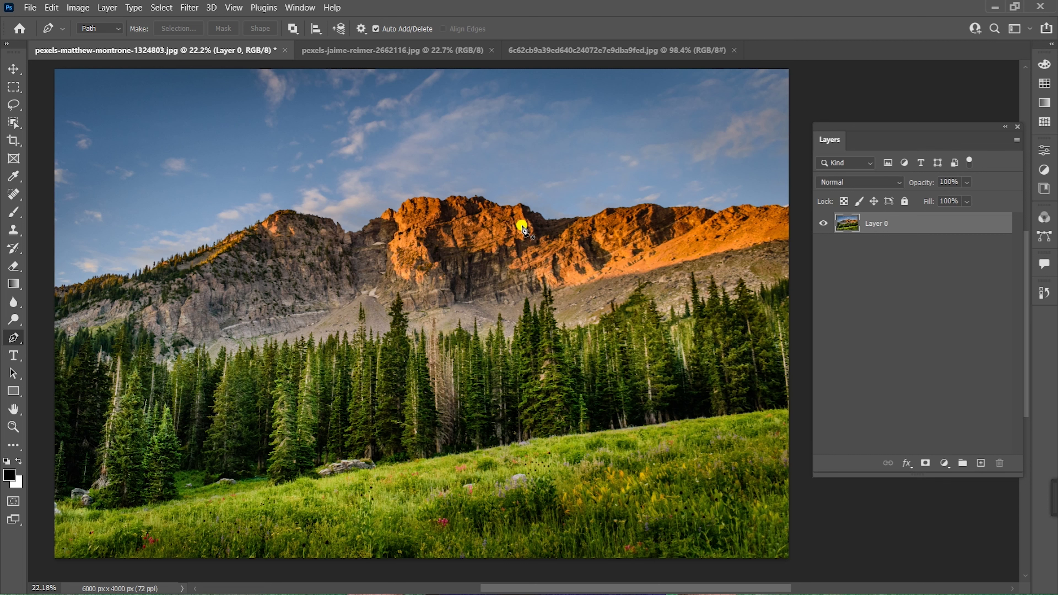
Apply Sky Replacement with a cloudy Blue Skies preset, output to New Layers
{"action": "left_click", "coordinate": [14, 68]}
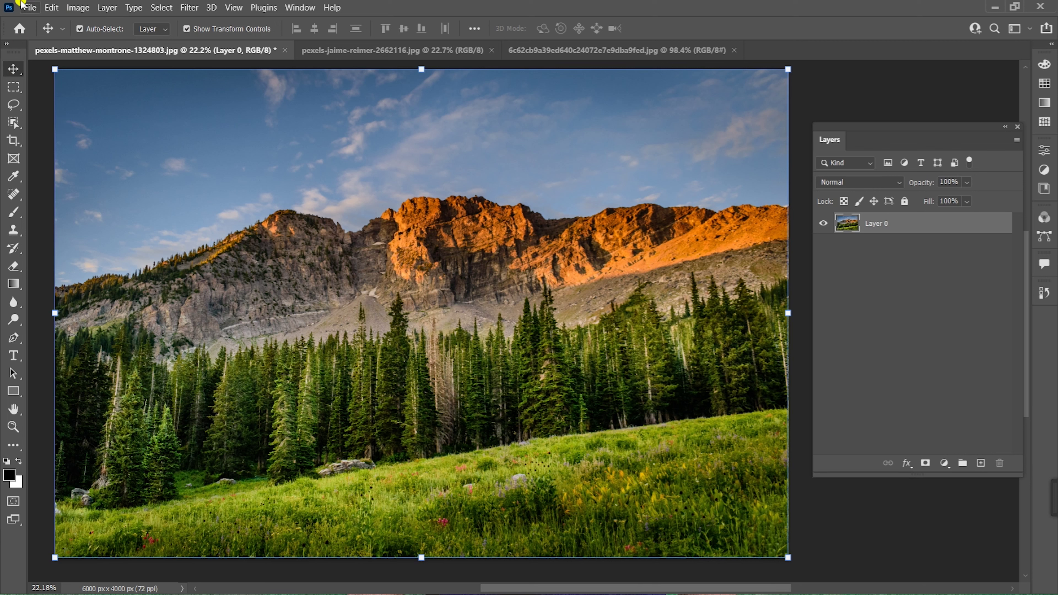
{"action": "left_click", "coordinate": [49, 9]}
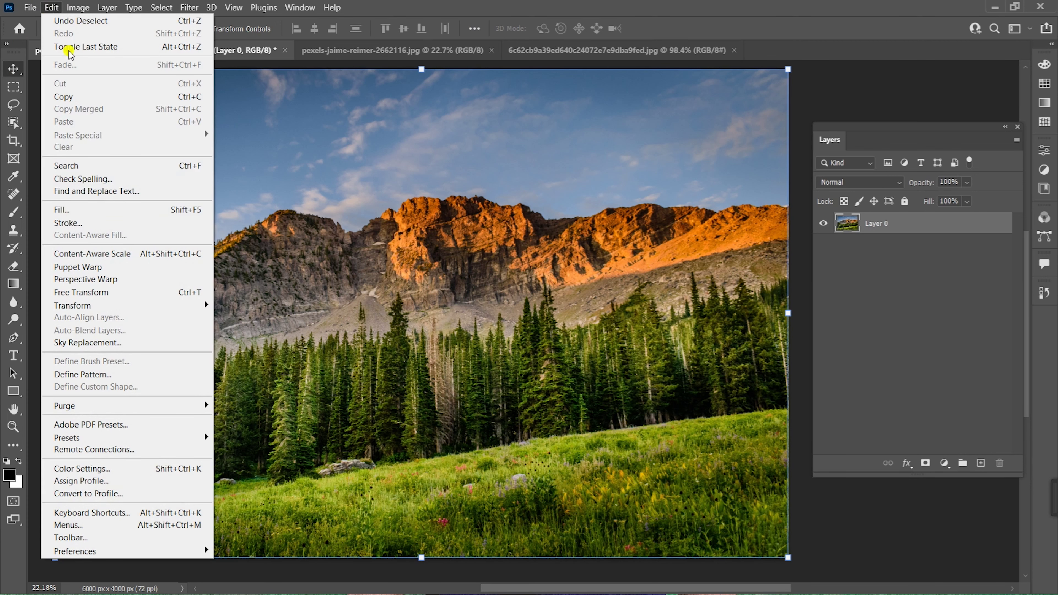
{"action": "left_click", "coordinate": [119, 342]}
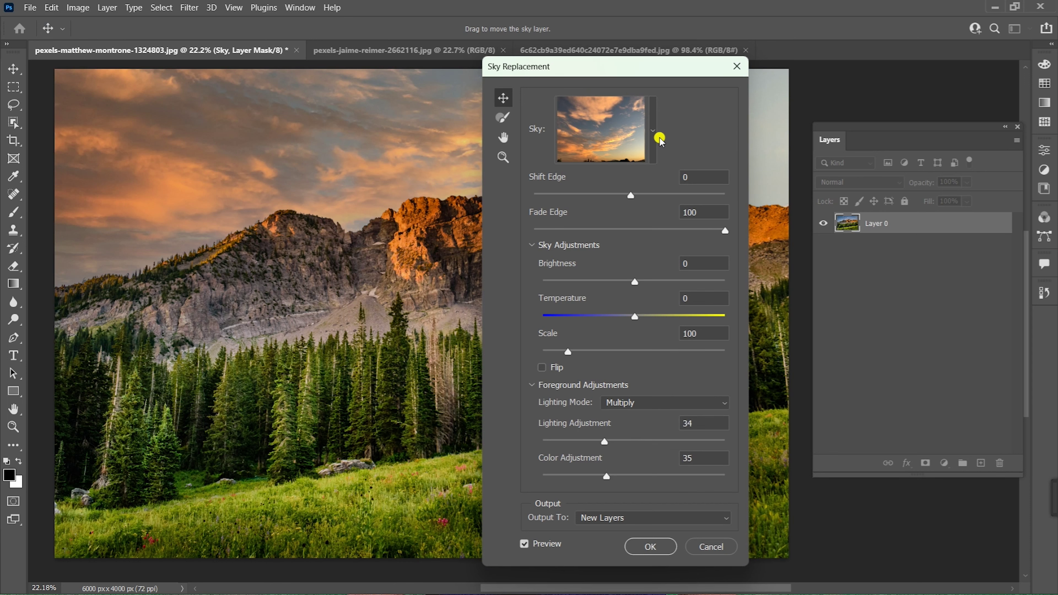
{"action": "left_click", "coordinate": [653, 126]}
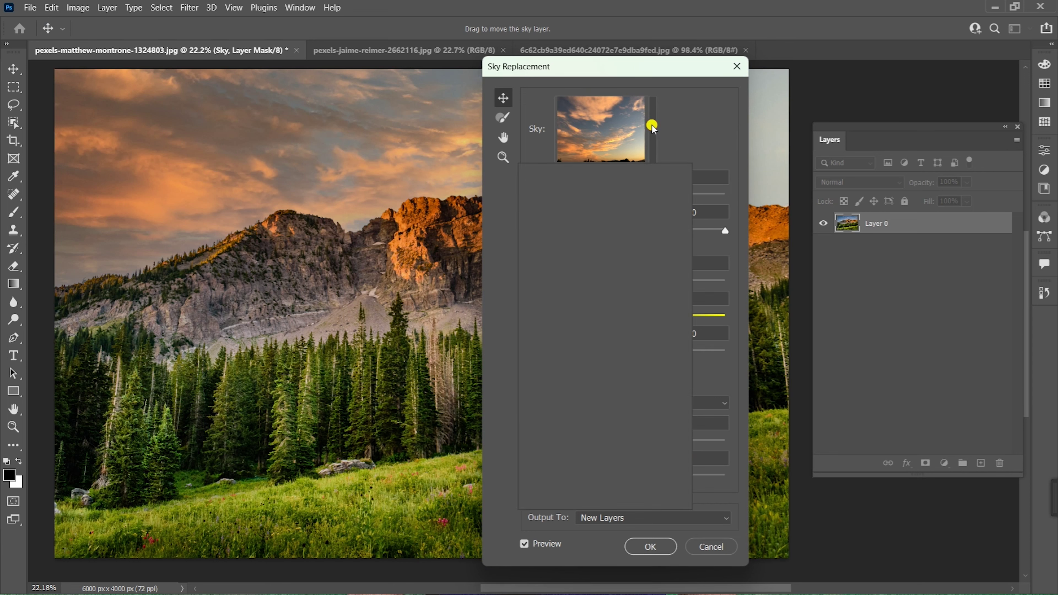
{"action": "scroll", "coordinate": [603, 431], "scroll_direction": "down", "scroll_amount": 1}
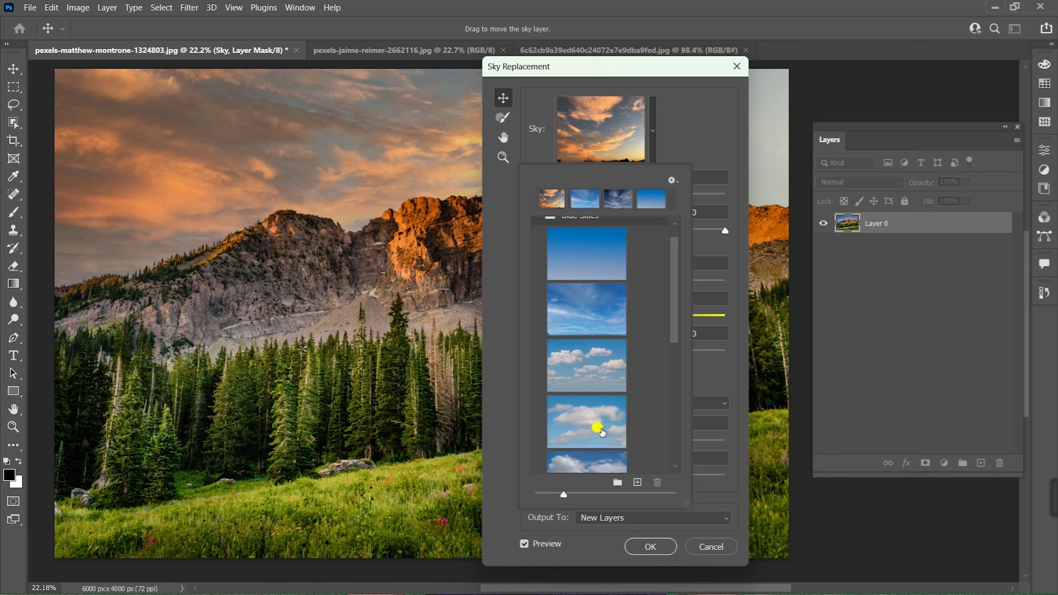
{"action": "scroll", "coordinate": [602, 432], "scroll_direction": "down", "scroll_amount": 1}
{"action": "left_click", "coordinate": [592, 408]}
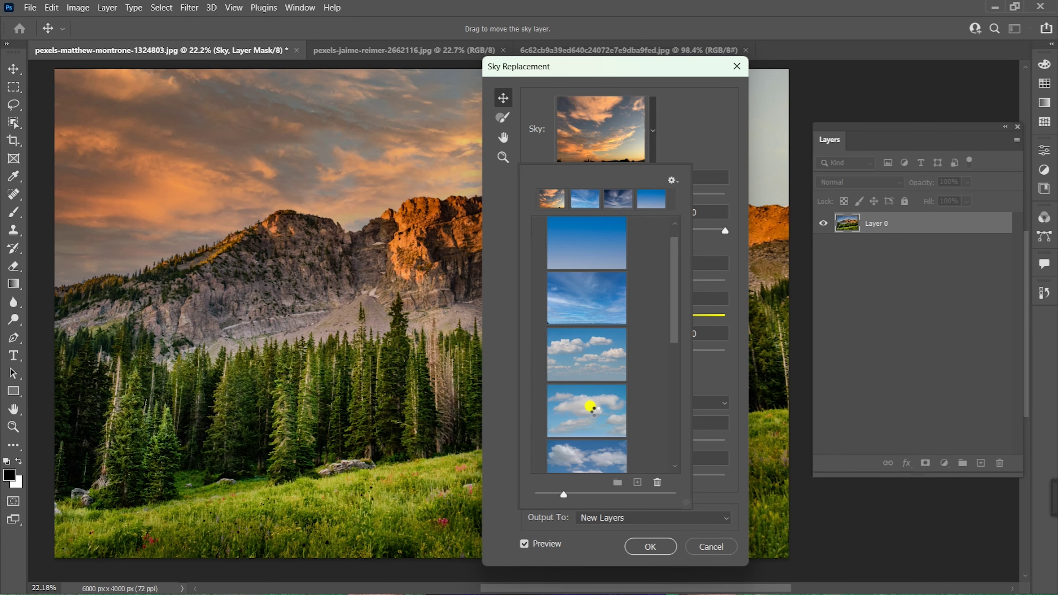
{"action": "left_click", "coordinate": [729, 172]}
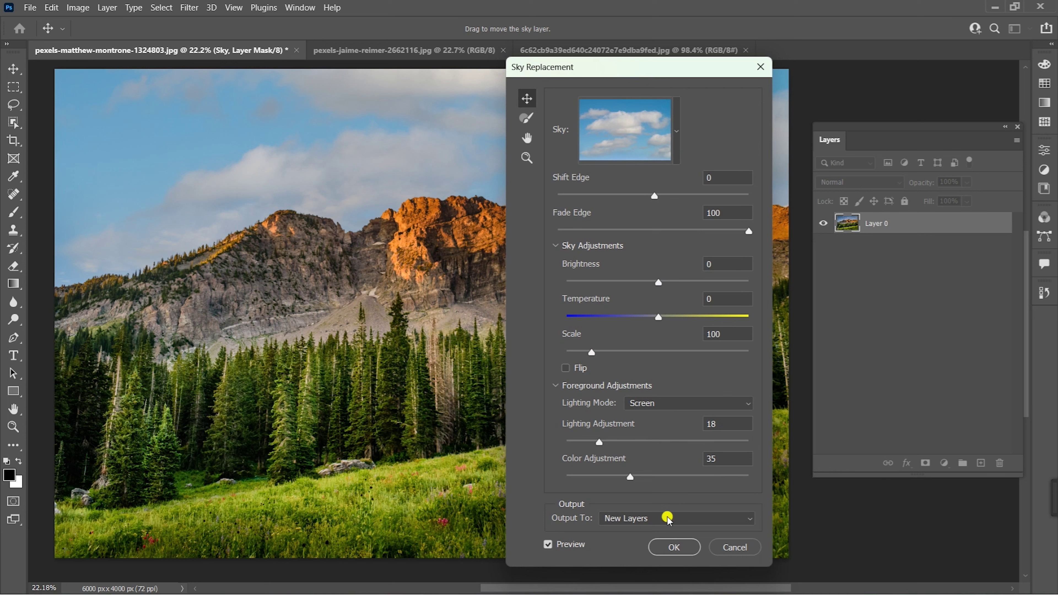
{"action": "left_click", "coordinate": [651, 522]}
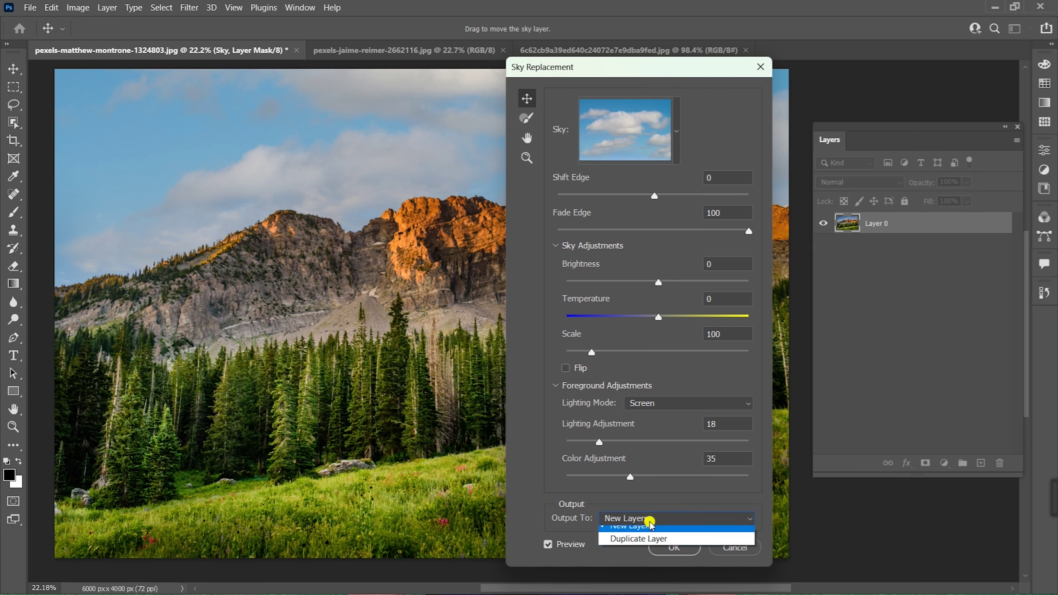
{"action": "left_click", "coordinate": [661, 509]}
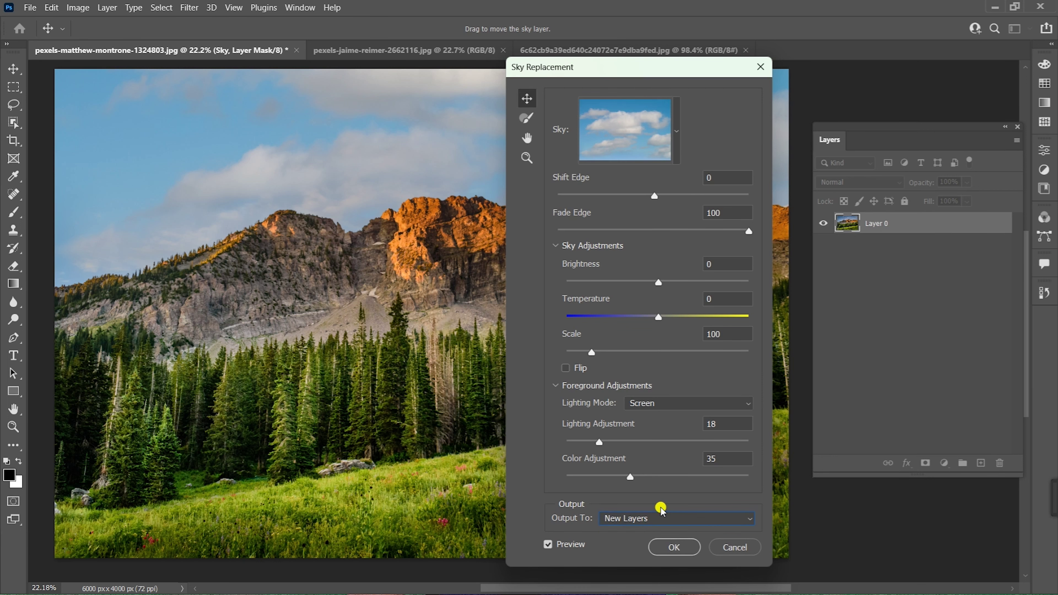
{"action": "left_click", "coordinate": [677, 549]}
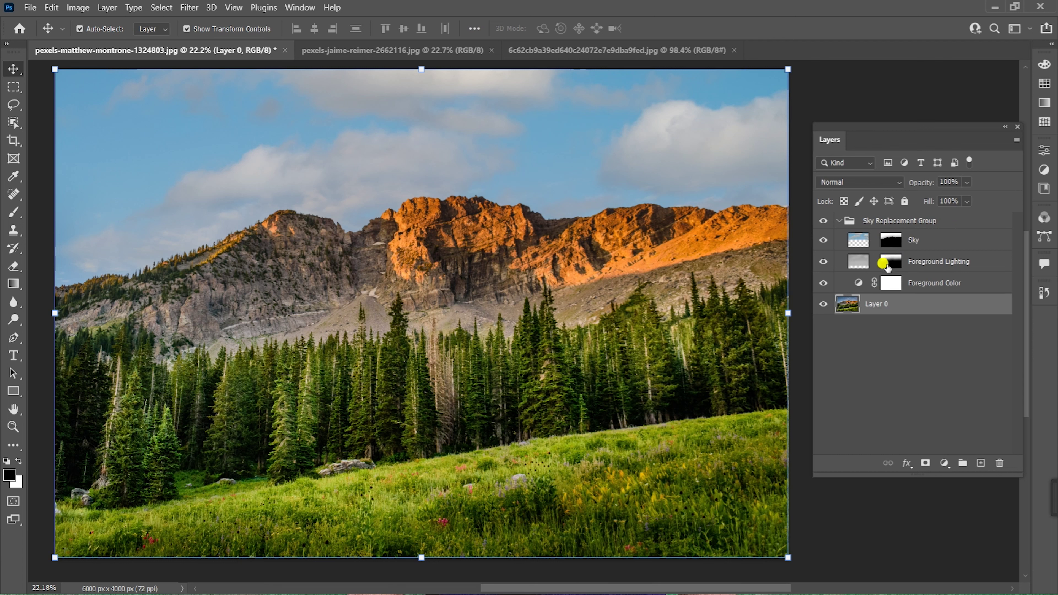
{"action": "left_click", "coordinate": [823, 240]}
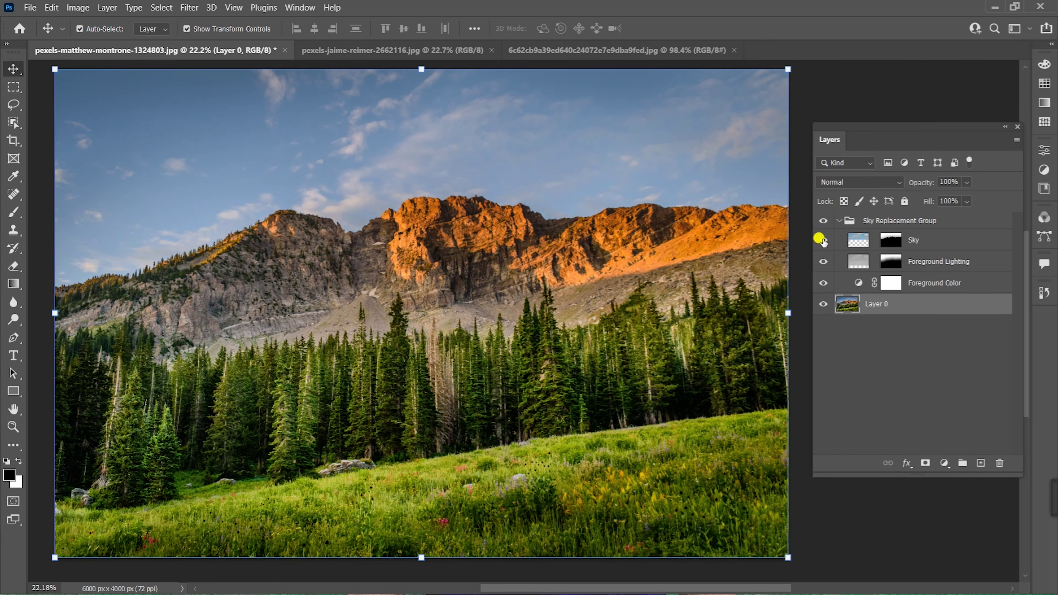
{"action": "left_click", "coordinate": [823, 262]}
{"action": "left_click", "coordinate": [823, 240]}
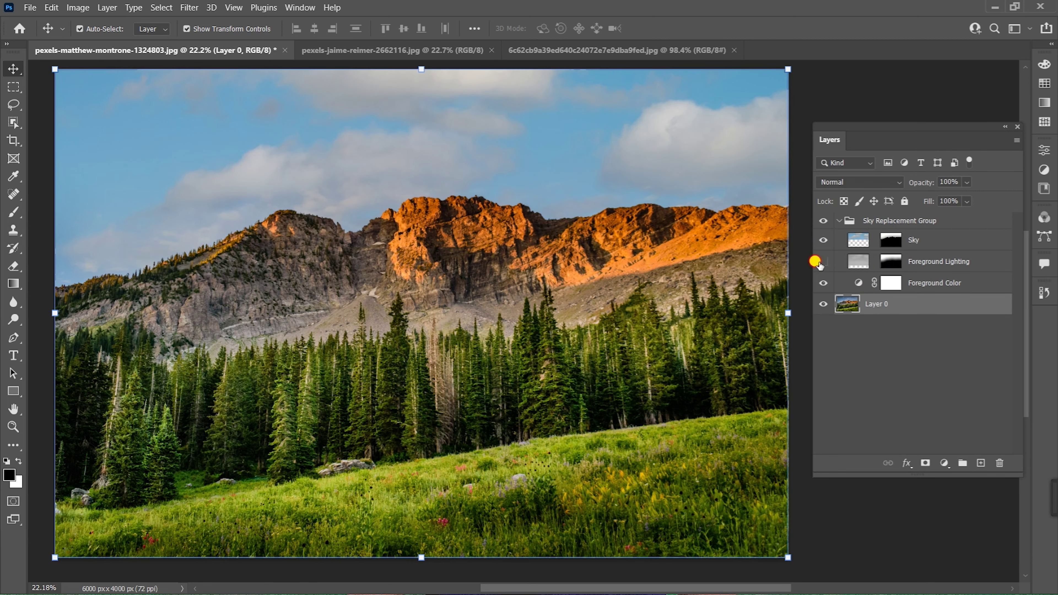
{"action": "left_click", "coordinate": [824, 262]}
{"action": "left_click", "coordinate": [890, 244], "text": "ctrl"}
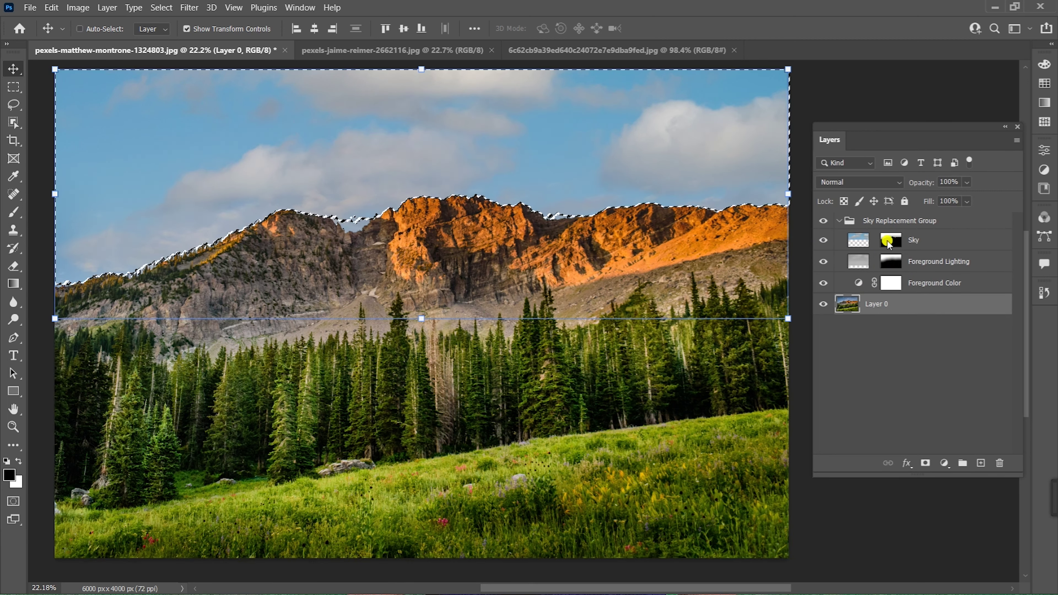
{"action": "left_click", "coordinate": [890, 261], "text": "ctrl"}
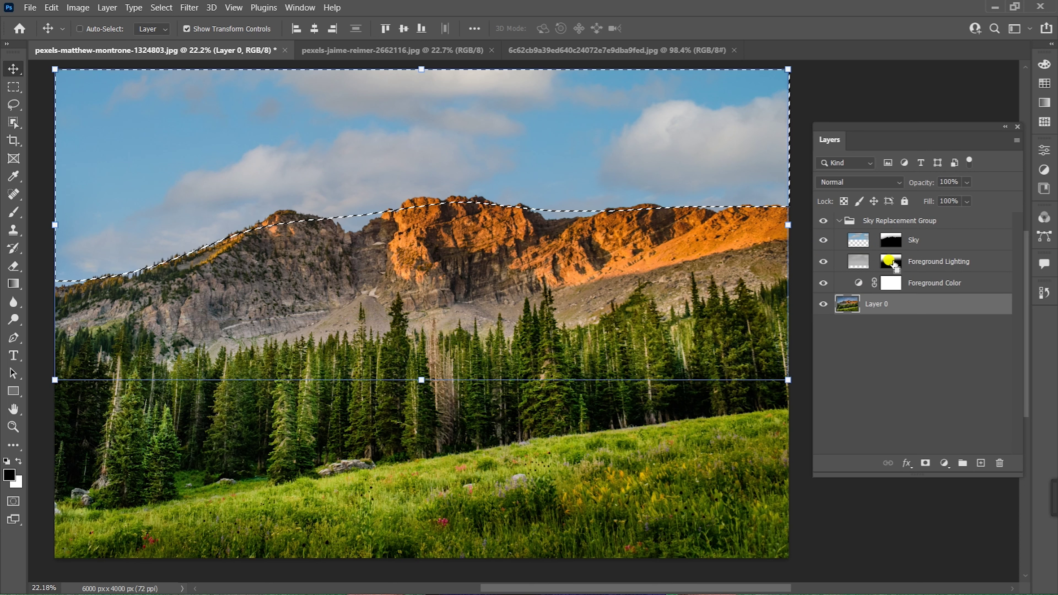
{"action": "key", "text": "ctrl+d"}
{"action": "left_click", "coordinate": [823, 282]}
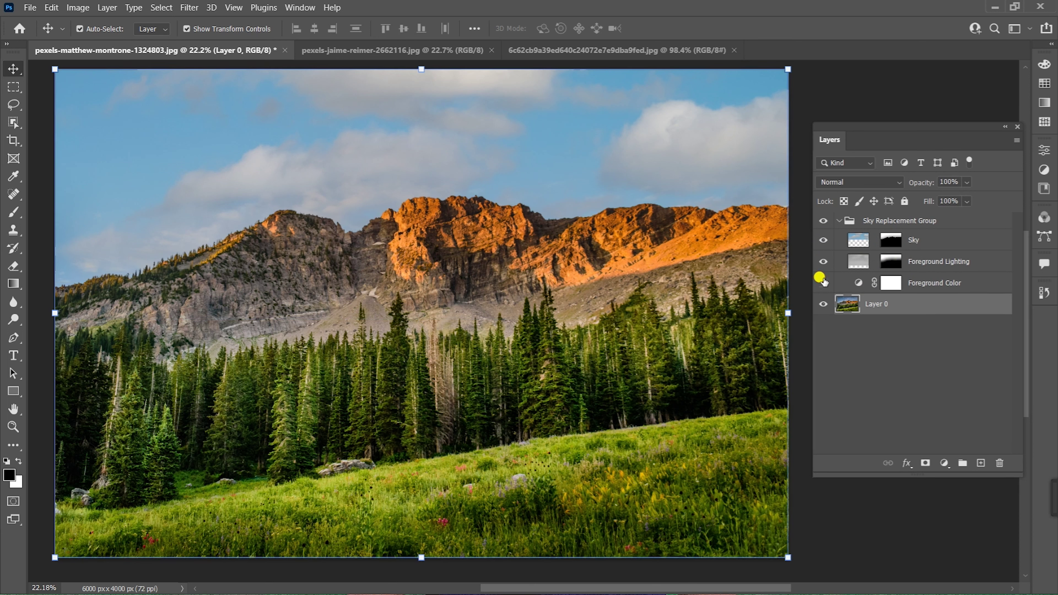
{"action": "left_click", "coordinate": [823, 283]}
{"action": "scroll", "coordinate": [521, 205], "scroll_direction": "up", "scroll_amount": 3}
{"action": "scroll", "coordinate": [402, 199], "scroll_direction": "up", "scroll_amount": 2}
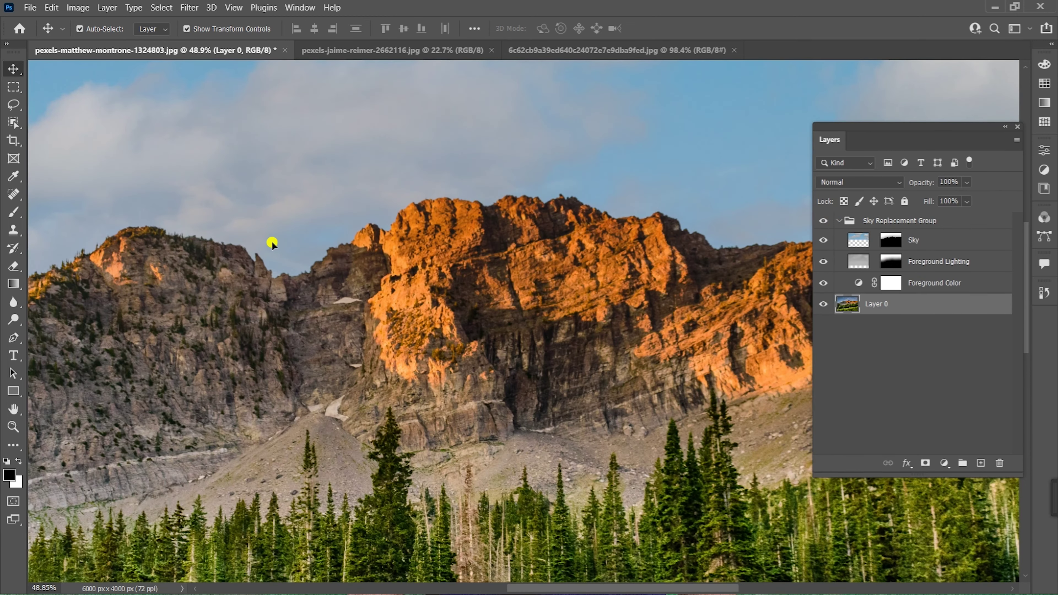
{"action": "scroll", "coordinate": [272, 241], "scroll_direction": "up", "scroll_amount": 1}
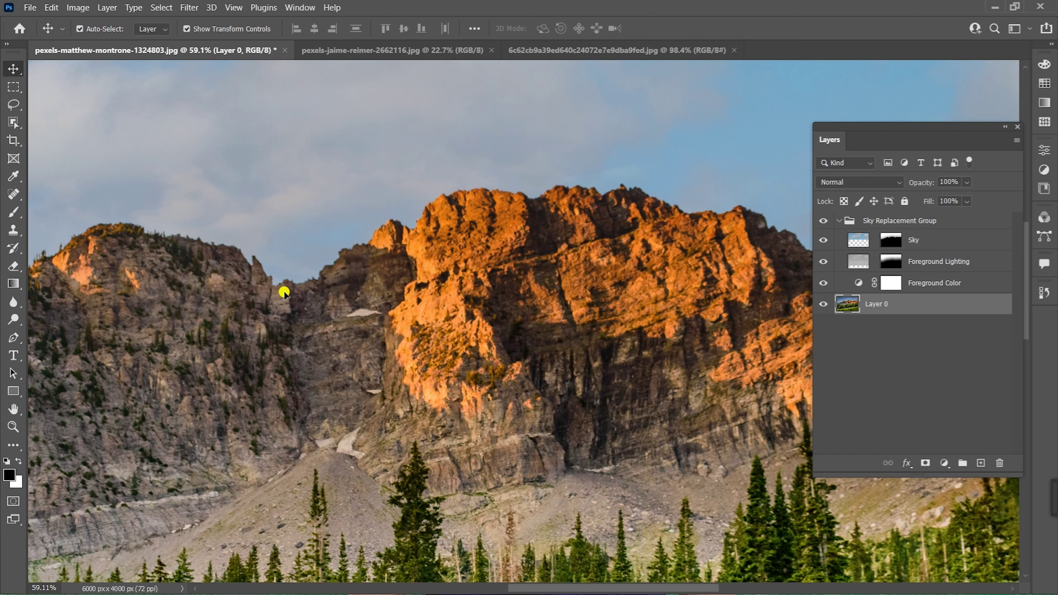
{"action": "scroll", "coordinate": [486, 236], "scroll_direction": "down", "scroll_amount": 1}
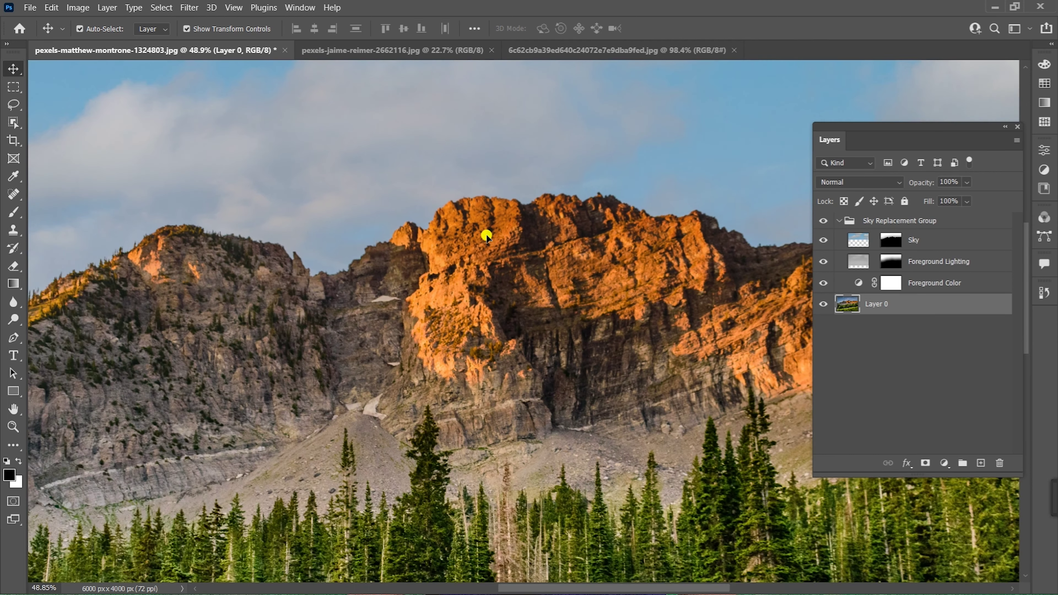
{"action": "scroll", "coordinate": [486, 235], "scroll_direction": "down", "scroll_amount": 3}
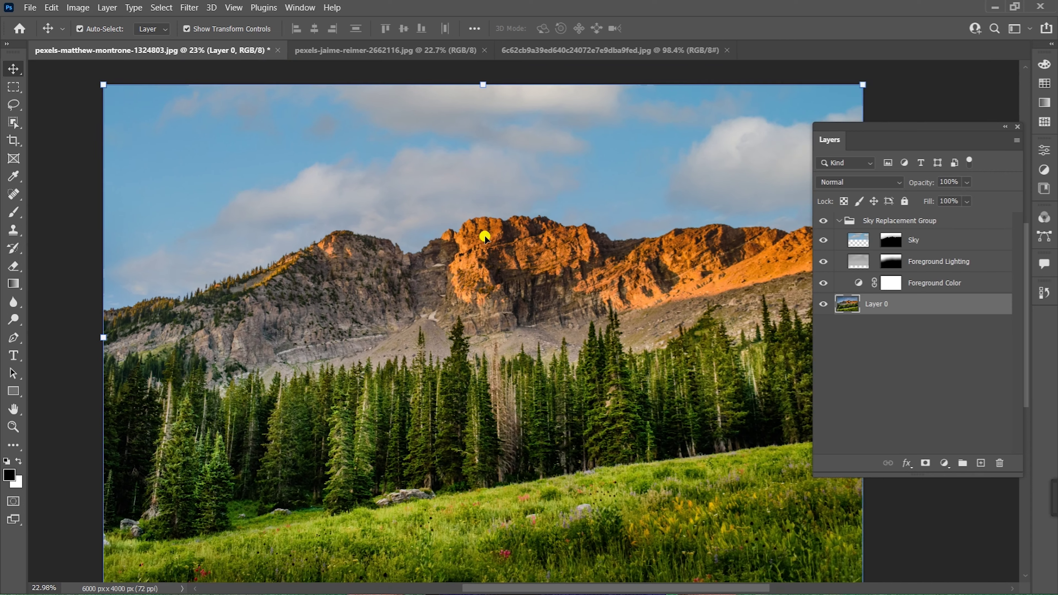
{"action": "scroll", "coordinate": [488, 241], "scroll_direction": "down", "scroll_amount": 1}
{"action": "scroll", "coordinate": [494, 252], "scroll_direction": "up", "scroll_amount": 1}
Preview Sky Replacement on the lake photo, cancel it, and switch to the rocky peak document
{"action": "left_click", "coordinate": [334, 51]}
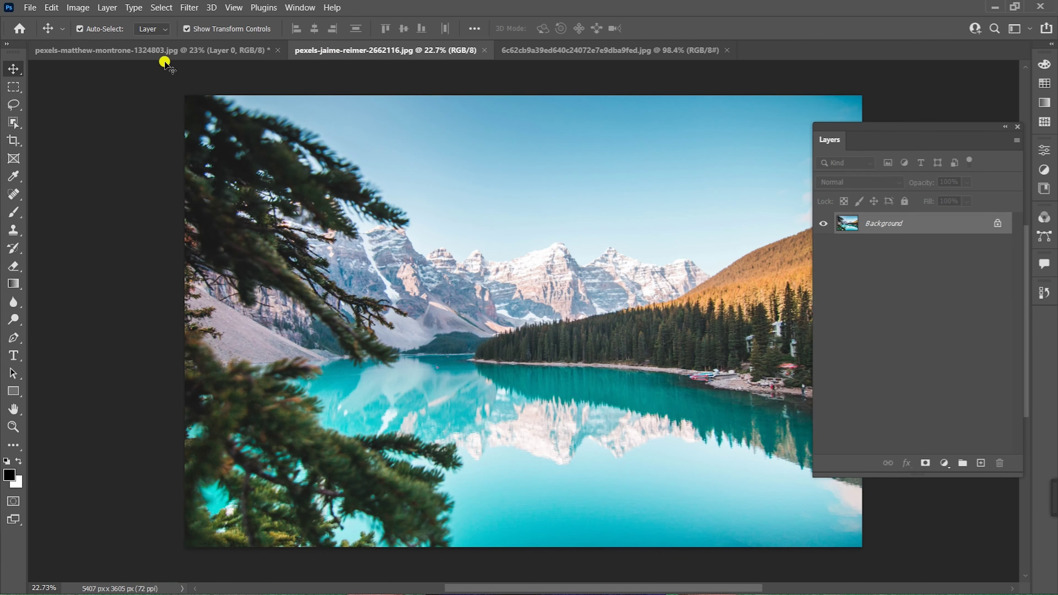
{"action": "left_click", "coordinate": [51, 8]}
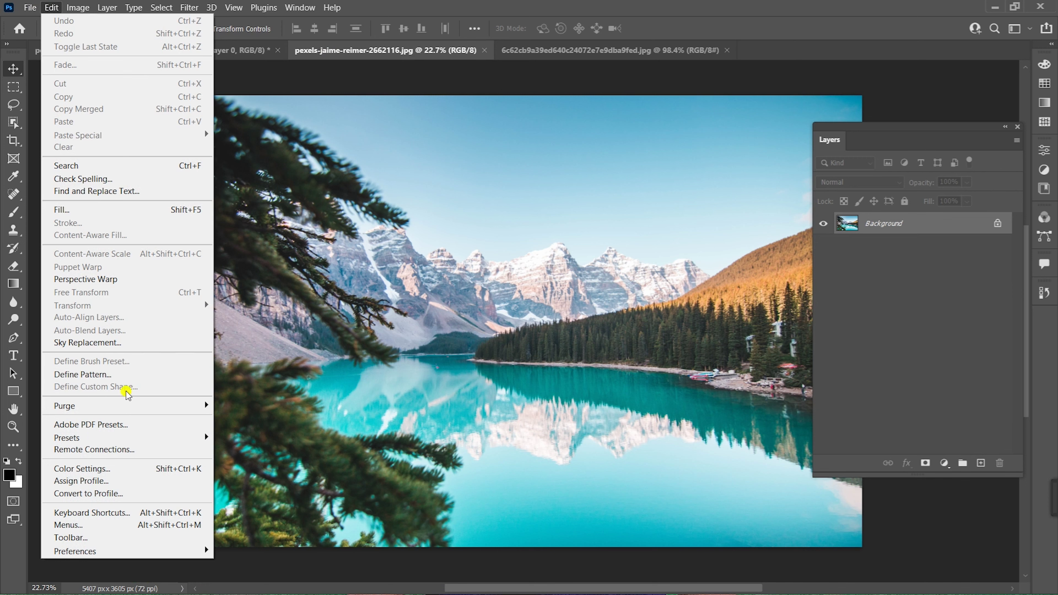
{"action": "left_click", "coordinate": [104, 342]}
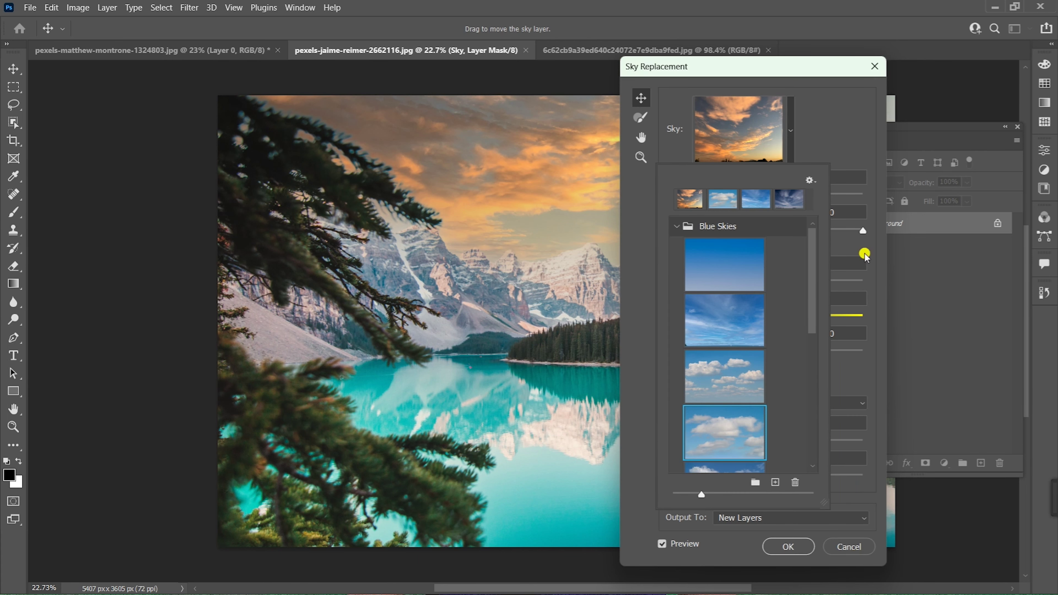
{"action": "left_click", "coordinate": [874, 66]}
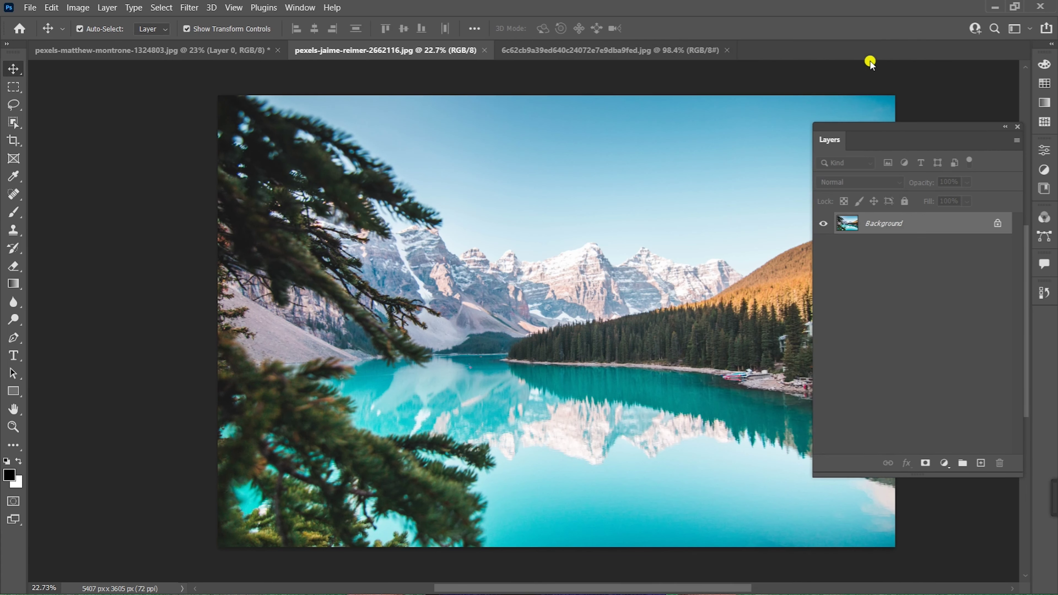
{"action": "left_click", "coordinate": [619, 51]}
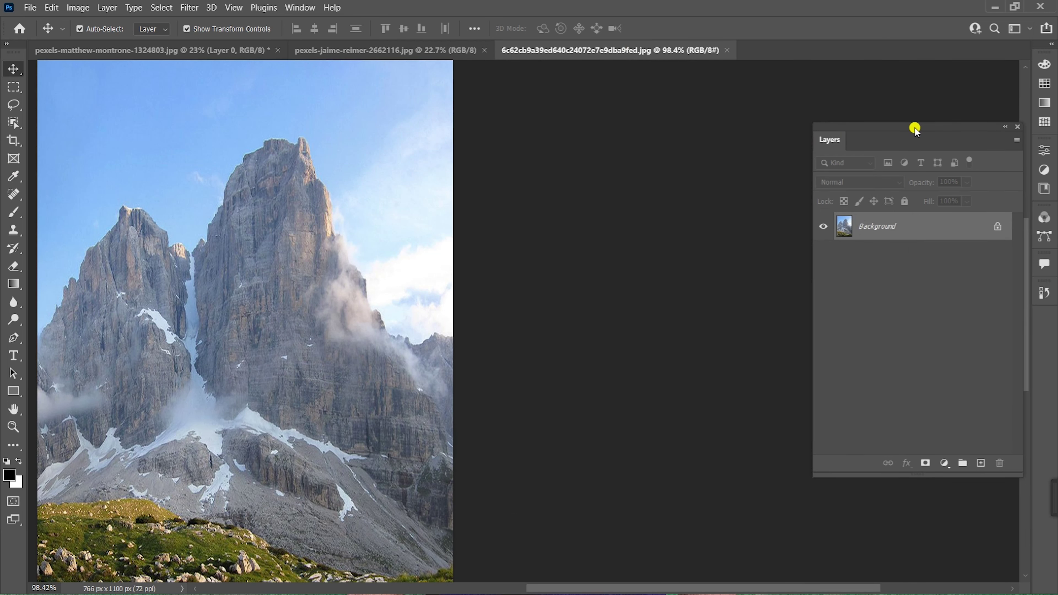
Move the floating Layers panel further left and make it taller and wider
{"action": "left_click_drag", "start_coordinate": [915, 130], "coordinate": [873, 130]}
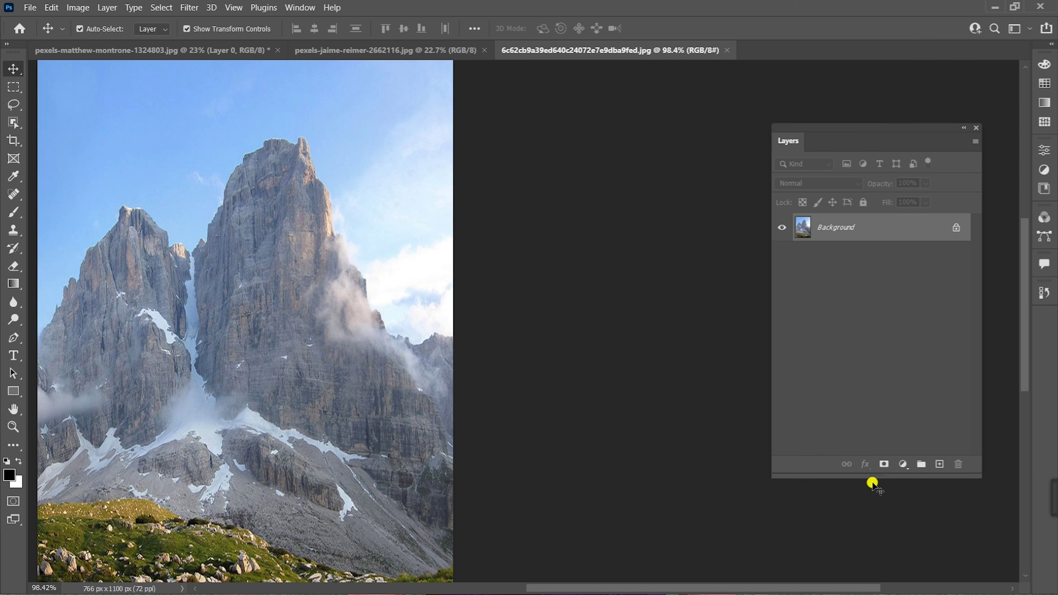
{"action": "left_click_drag", "start_coordinate": [871, 477], "coordinate": [872, 515]}
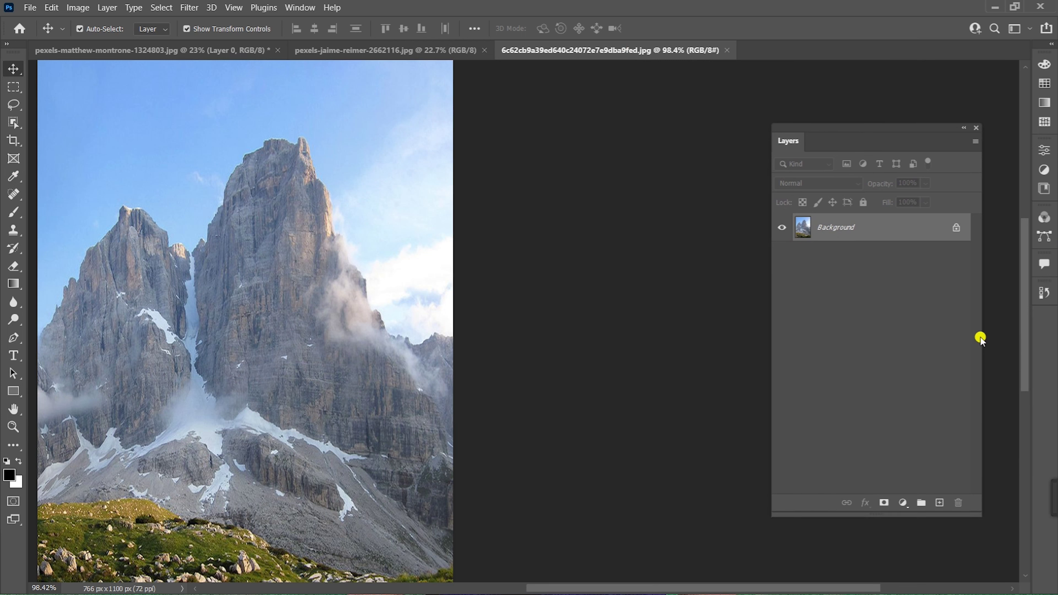
{"action": "left_click_drag", "start_coordinate": [981, 335], "coordinate": [1002, 334]}
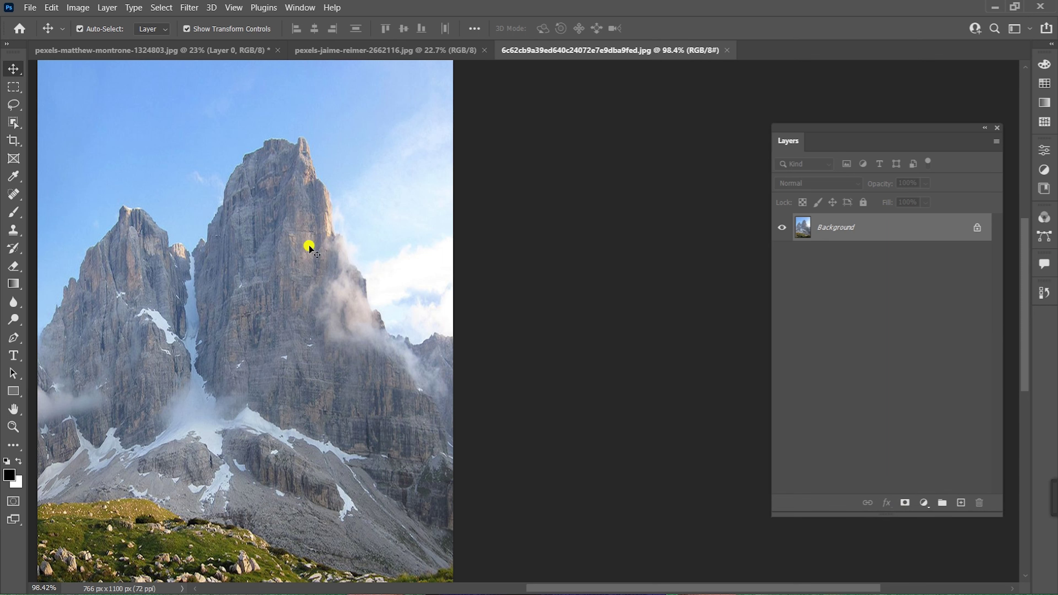
{"action": "left_click", "coordinate": [51, 7]}
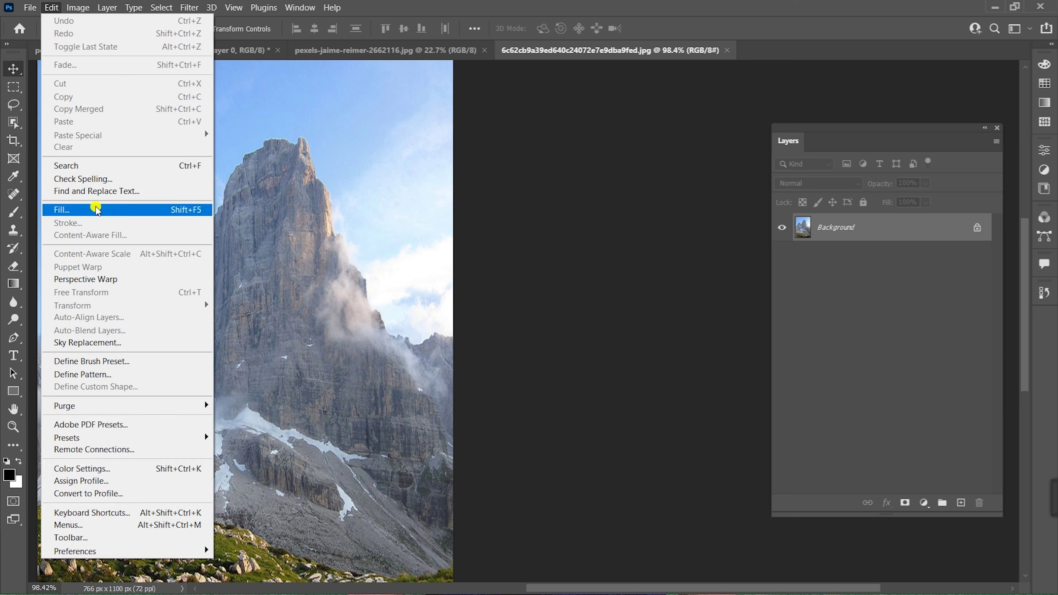
Start Sky Replacement on the rocky peak and open the Blue Skies presets
{"action": "left_click", "coordinate": [105, 342]}
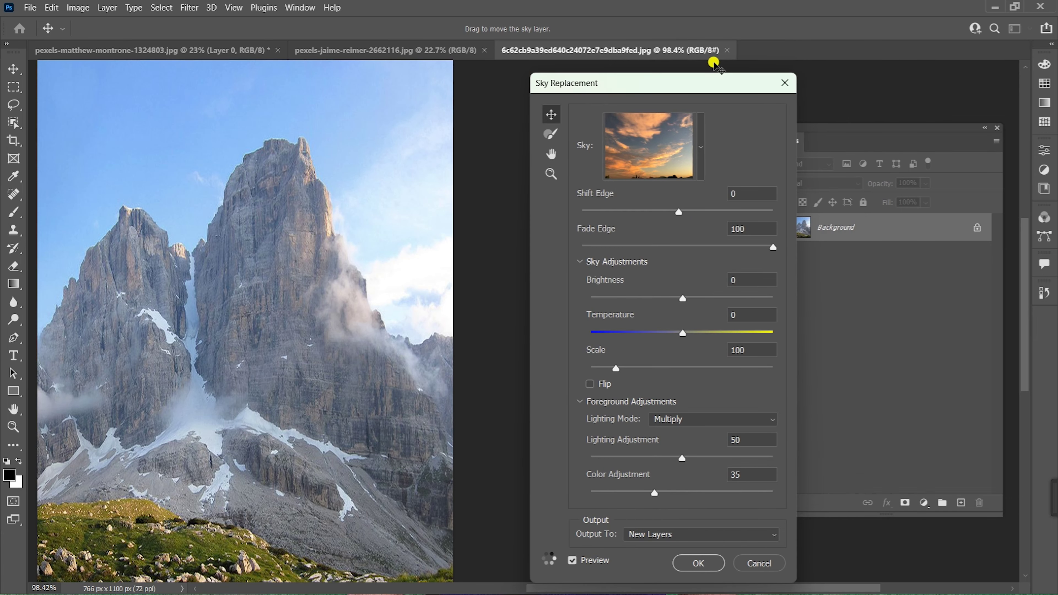
{"action": "left_click_drag", "start_coordinate": [670, 74], "coordinate": [663, 71]}
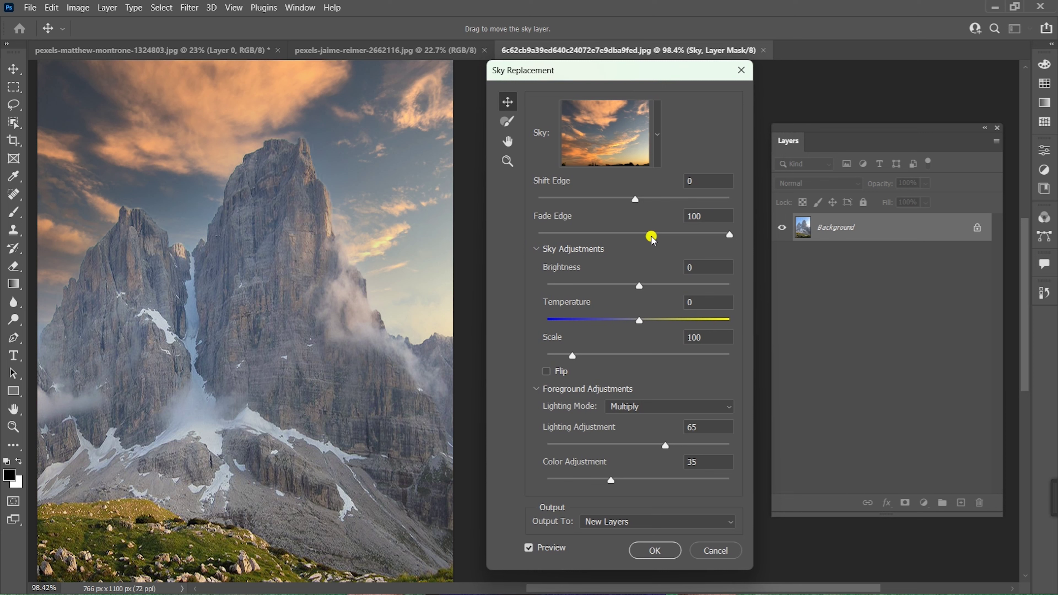
{"action": "left_click", "coordinate": [659, 134]}
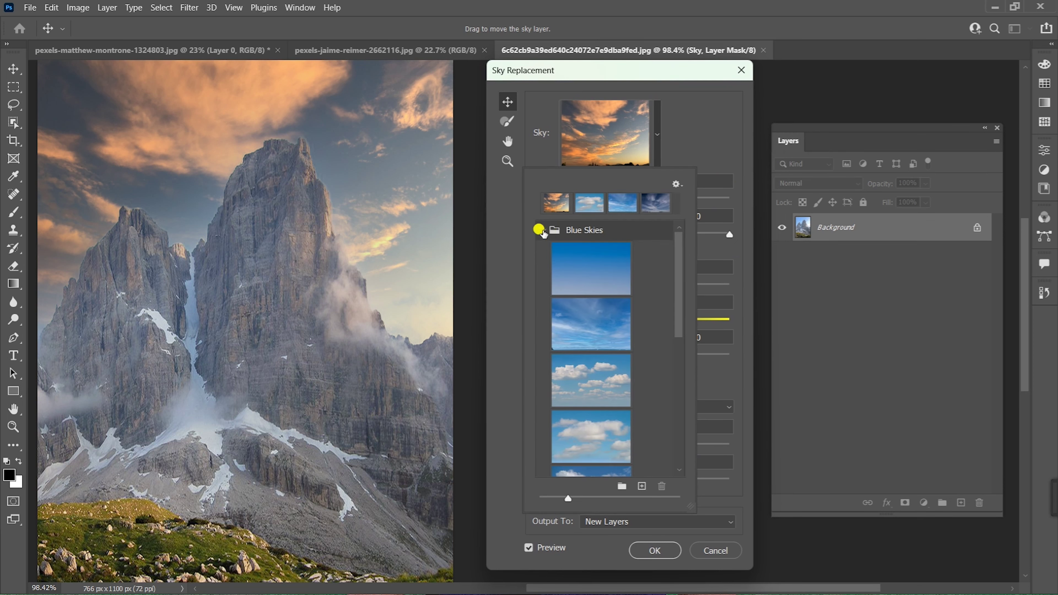
{"action": "left_click", "coordinate": [542, 230]}
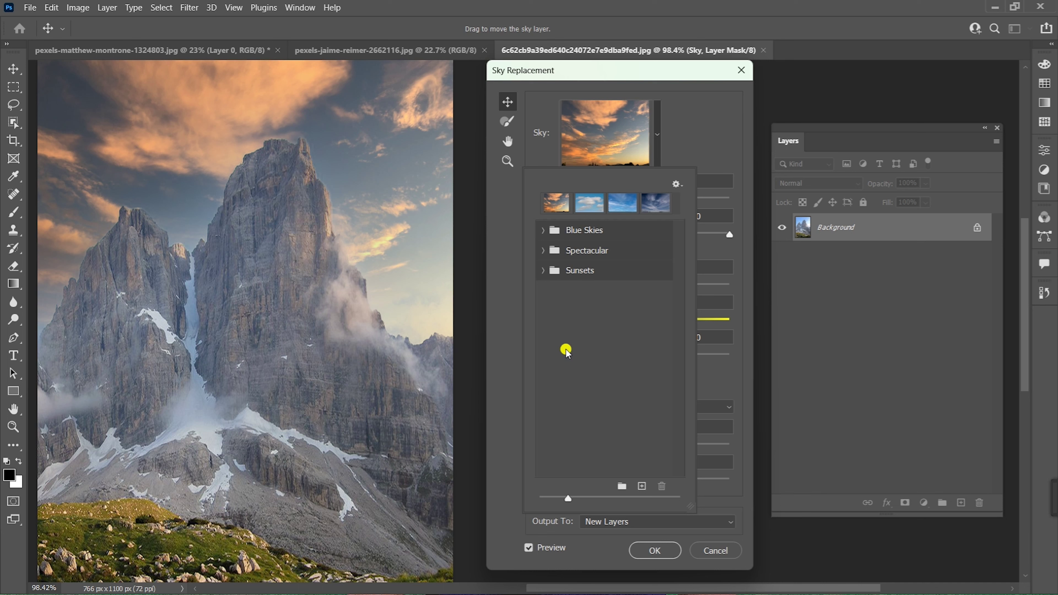
{"action": "left_click", "coordinate": [541, 230]}
{"action": "left_click", "coordinate": [541, 231]}
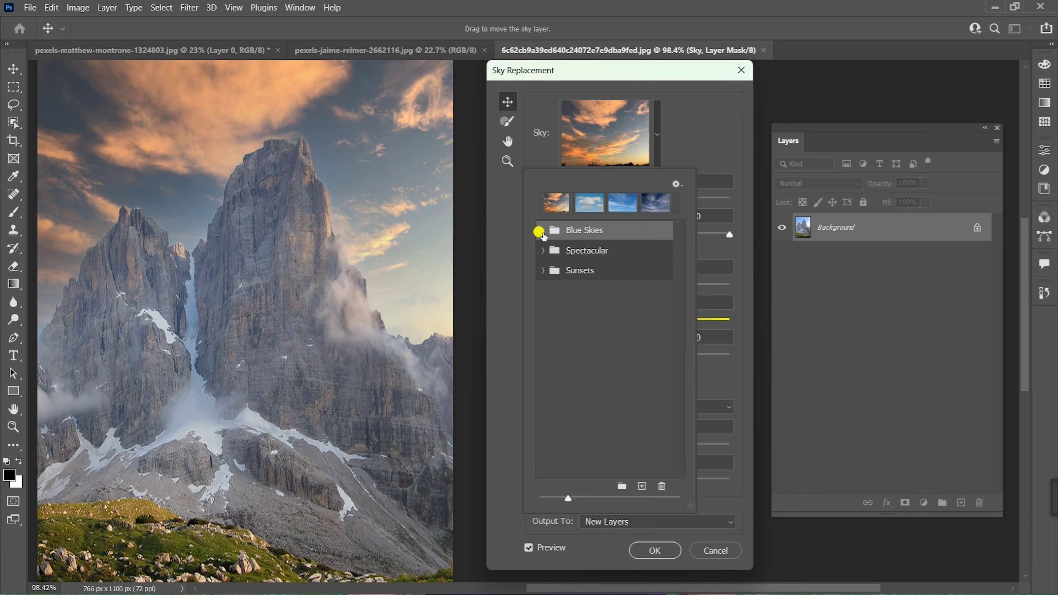
Browse the Spectacular and Sunsets preset folders and the preset options menu
{"action": "left_click", "coordinate": [541, 250]}
{"action": "left_click", "coordinate": [542, 250]}
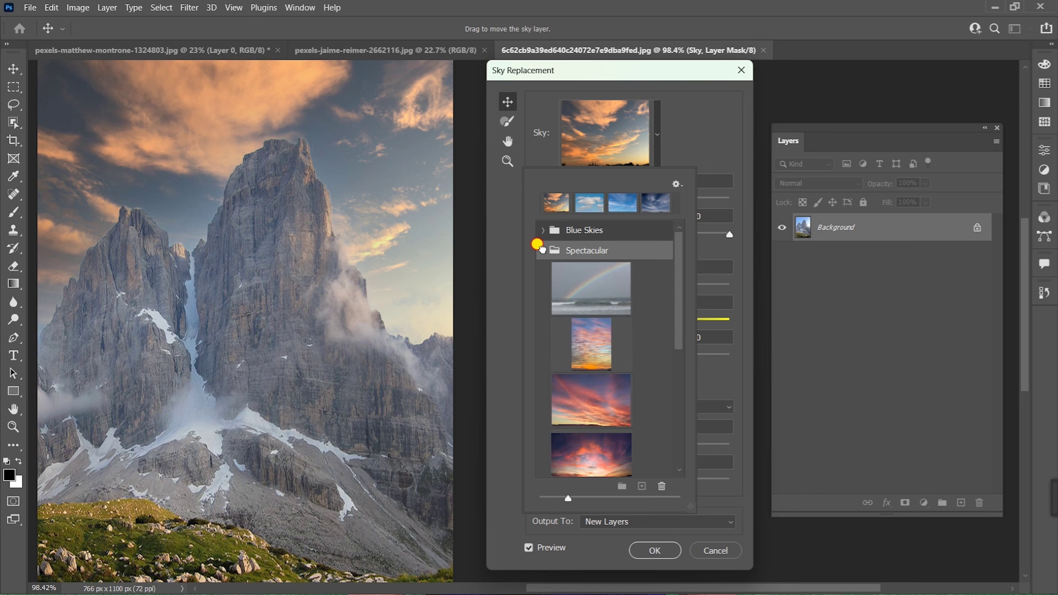
{"action": "left_click", "coordinate": [543, 270]}
{"action": "left_click", "coordinate": [542, 251]}
{"action": "left_click", "coordinate": [543, 250]}
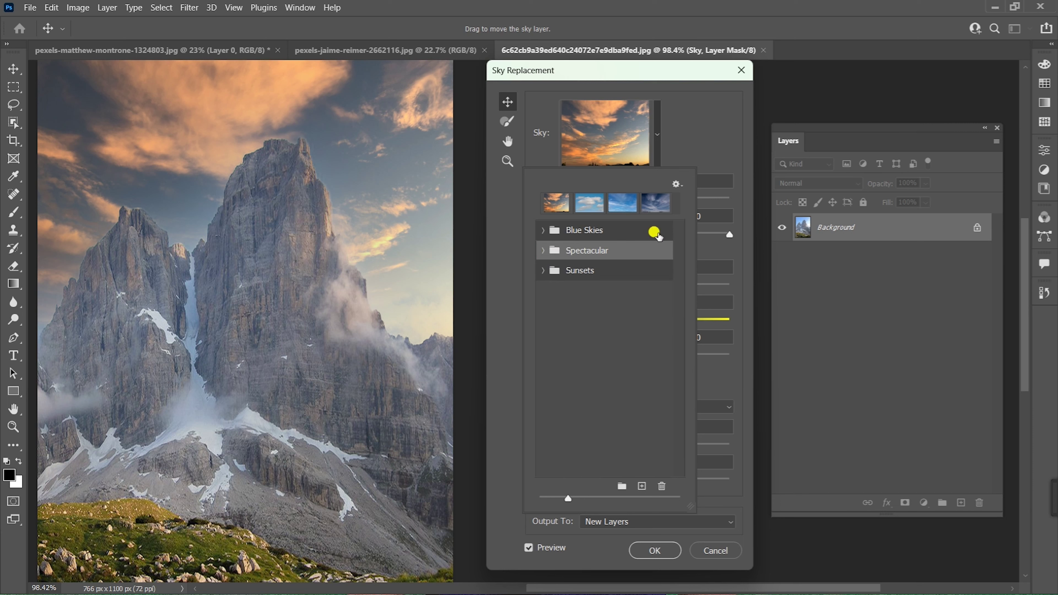
{"action": "left_click", "coordinate": [677, 184]}
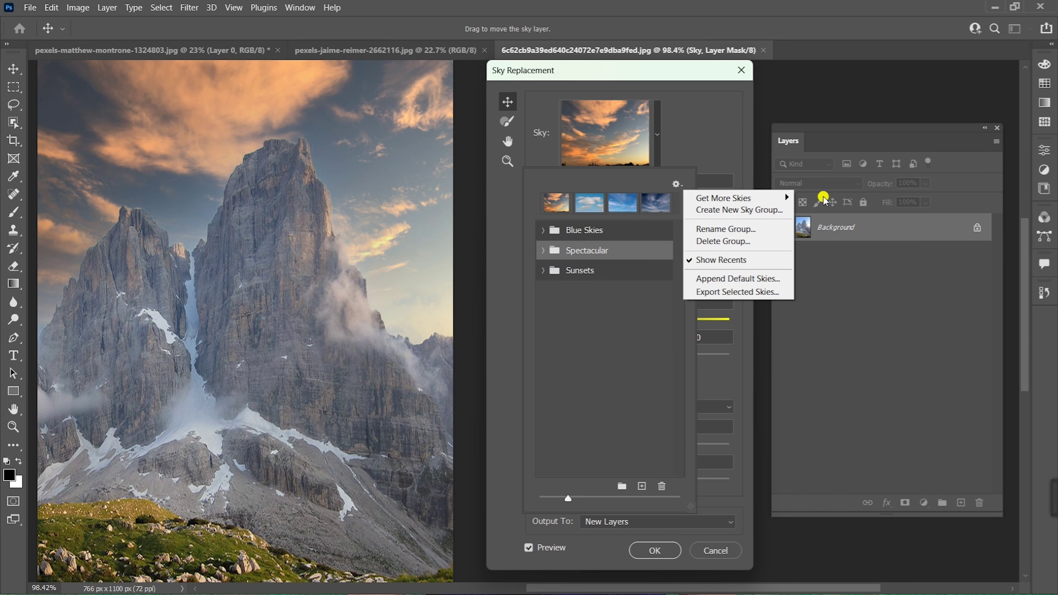
{"action": "left_click", "coordinate": [777, 199]}
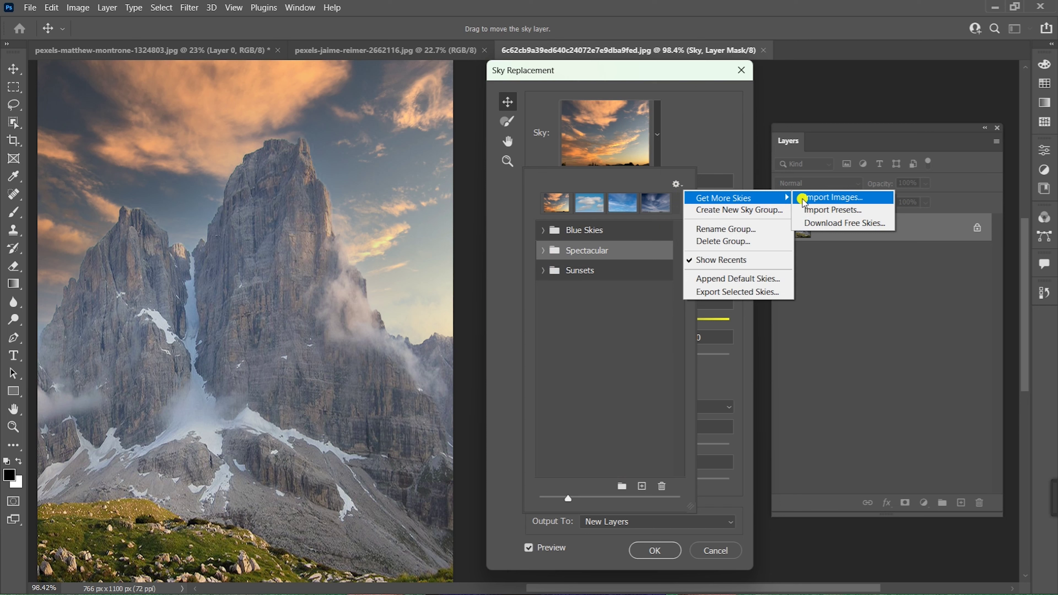
{"action": "left_click", "coordinate": [627, 319]}
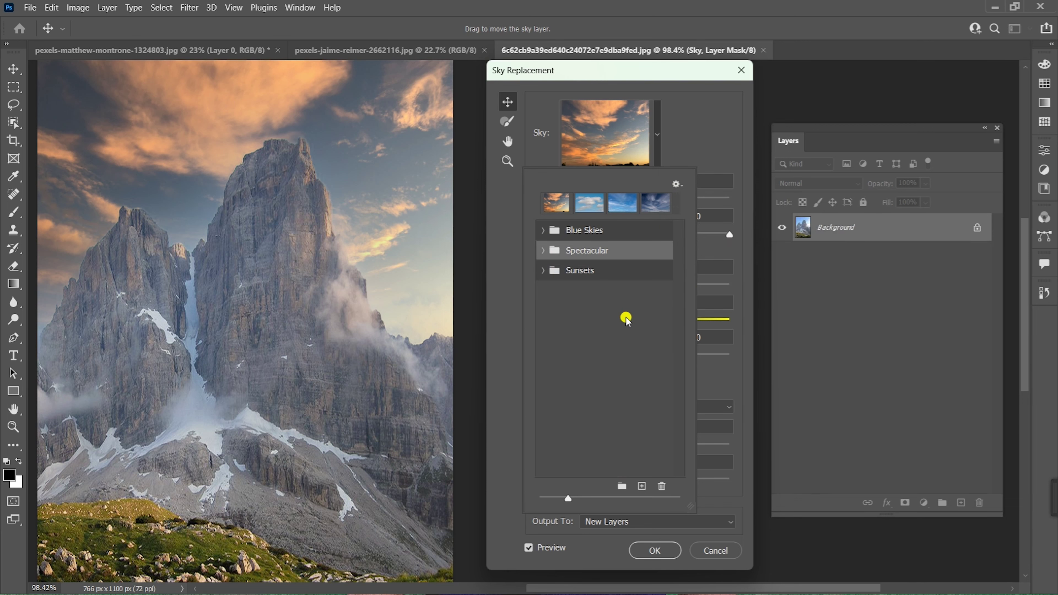
{"action": "left_click", "coordinate": [545, 250]}
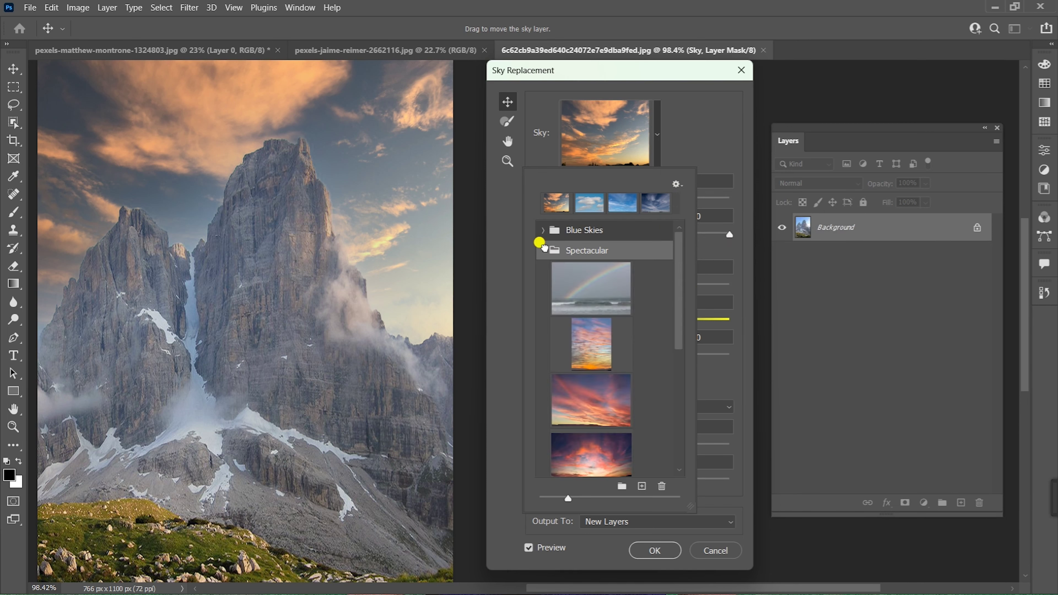
Create a new sky preset group named 'new sey' and start importing sky images
{"action": "left_click", "coordinate": [545, 249]}
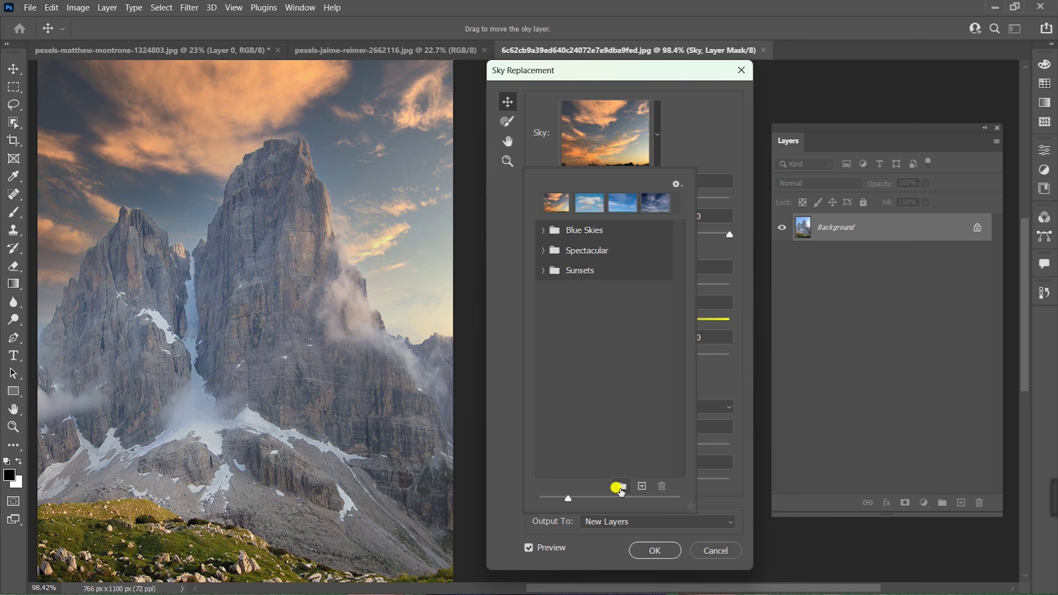
{"action": "left_click", "coordinate": [621, 488]}
{"action": "left_click_drag", "start_coordinate": [417, 187], "coordinate": [387, 185]}
{"action": "key", "text": "BackSpace"}
{"action": "type", "text": "new s"}
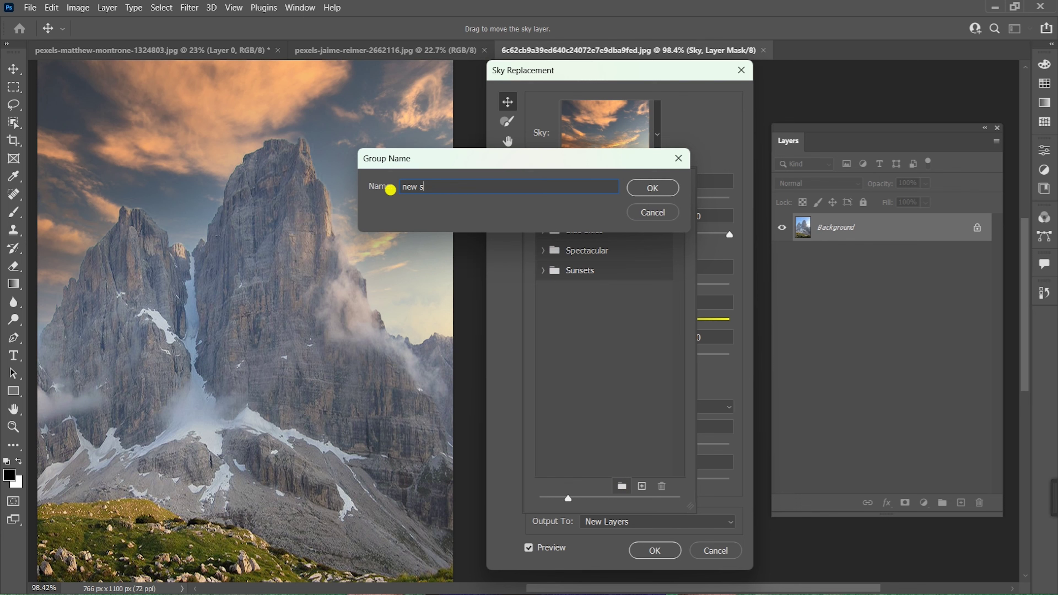
{"action": "type", "text": "ey"}
{"action": "left_click", "coordinate": [650, 187]}
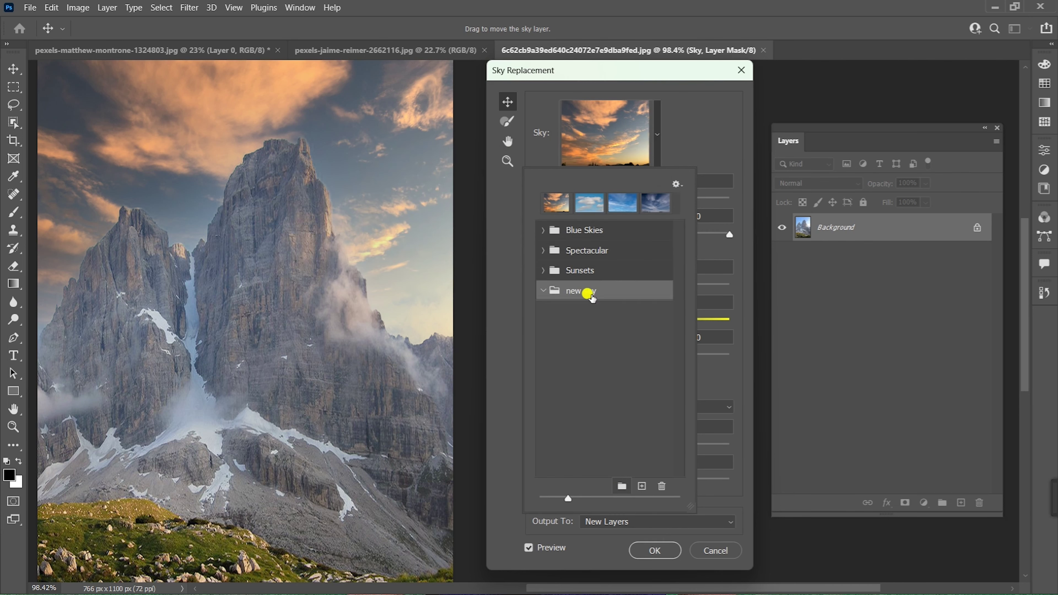
{"action": "left_click", "coordinate": [679, 184]}
{"action": "mouse_move", "coordinate": [725, 197]}
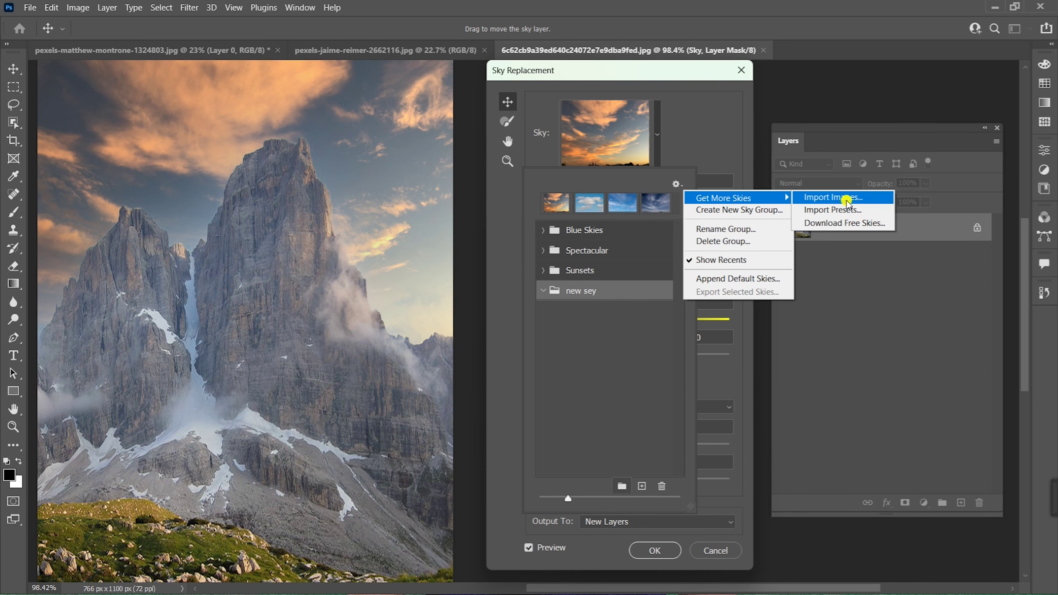
{"action": "left_click", "coordinate": [847, 200]}
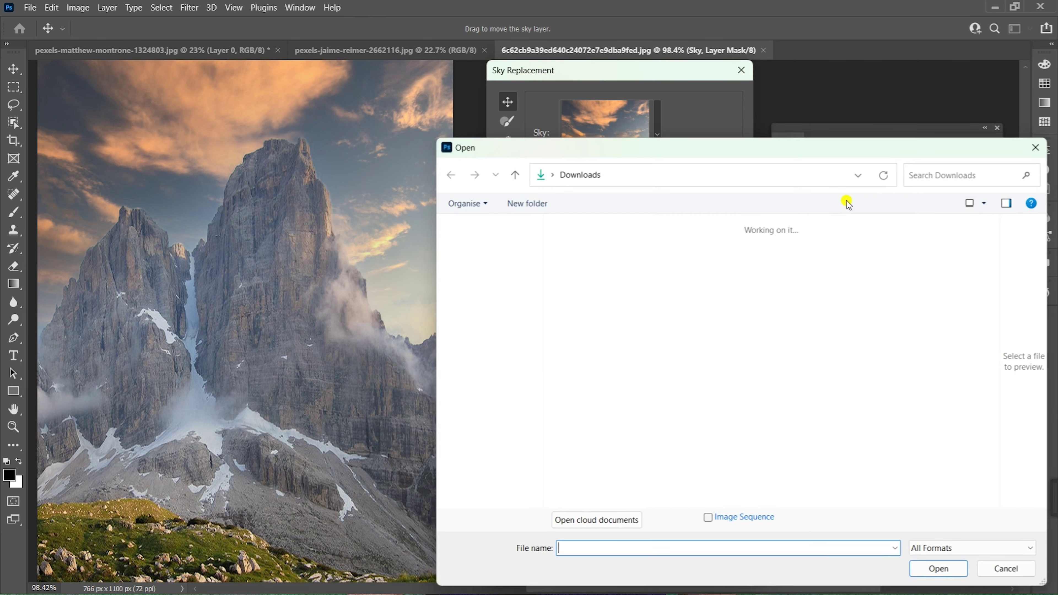
Import the pink, cloudy and purple sunset sky images from Downloads into 'new sey'
{"action": "scroll", "coordinate": [792, 367], "scroll_direction": "down", "scroll_amount": 3}
{"action": "scroll", "coordinate": [815, 360], "scroll_direction": "down", "scroll_amount": 5}
{"action": "scroll", "coordinate": [815, 367], "scroll_direction": "down", "scroll_amount": 5}
{"action": "scroll", "coordinate": [815, 367], "scroll_direction": "down", "scroll_amount": 5}
{"action": "scroll", "coordinate": [814, 365], "scroll_direction": "down", "scroll_amount": 5}
{"action": "scroll", "coordinate": [815, 364], "scroll_direction": "down", "scroll_amount": 5}
{"action": "scroll", "coordinate": [819, 365], "scroll_direction": "down", "scroll_amount": 5}
{"action": "scroll", "coordinate": [821, 365], "scroll_direction": "down", "scroll_amount": 5}
{"action": "scroll", "coordinate": [824, 365], "scroll_direction": "down", "scroll_amount": 5}
{"action": "scroll", "coordinate": [824, 365], "scroll_direction": "down", "scroll_amount": 5}
{"action": "scroll", "coordinate": [825, 364], "scroll_direction": "down", "scroll_amount": 5}
{"action": "scroll", "coordinate": [826, 363], "scroll_direction": "down", "scroll_amount": 5}
{"action": "scroll", "coordinate": [825, 362], "scroll_direction": "down", "scroll_amount": 5}
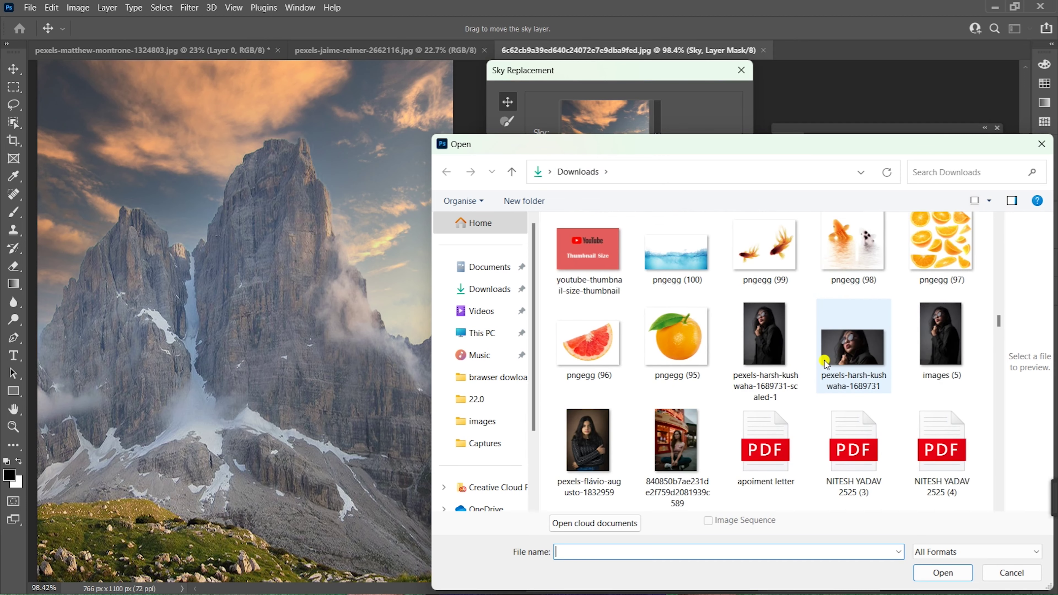
{"action": "scroll", "coordinate": [826, 362], "scroll_direction": "down", "scroll_amount": 5}
{"action": "scroll", "coordinate": [826, 362], "scroll_direction": "down", "scroll_amount": 1}
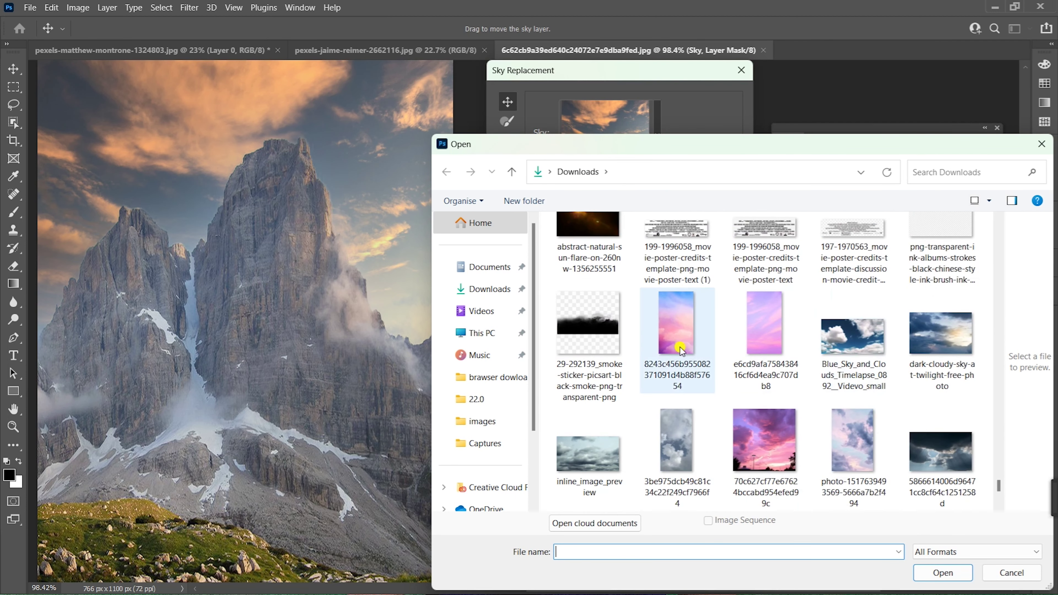
{"action": "left_click", "coordinate": [663, 333]}
{"action": "left_click", "coordinate": [773, 333], "text": "ctrl"}
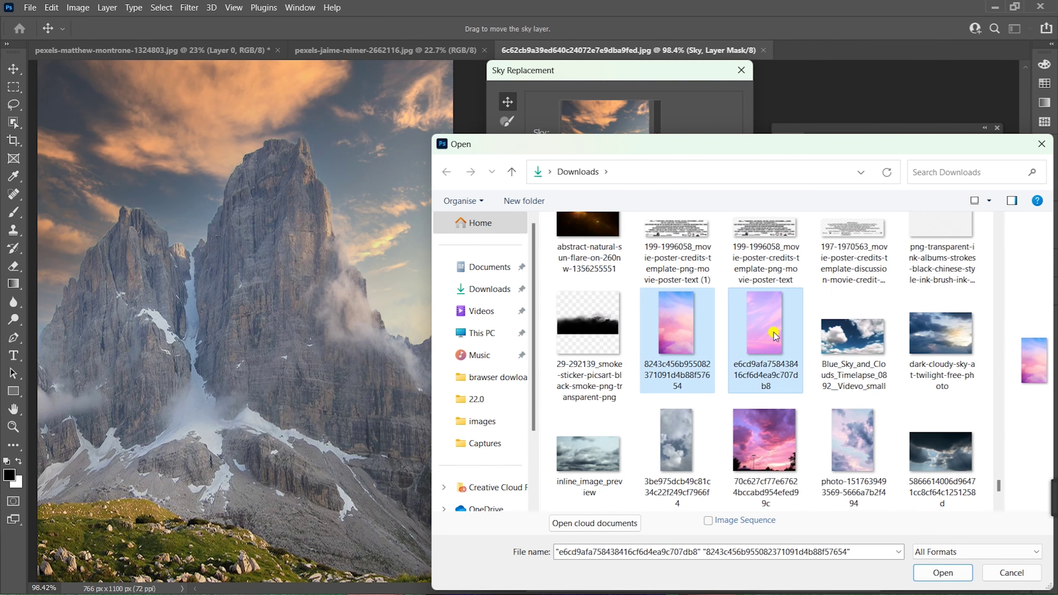
{"action": "left_click", "coordinate": [941, 333], "text": "ctrl"}
{"action": "left_click", "coordinate": [588, 455], "text": "ctrl"}
{"action": "left_click", "coordinate": [676, 441], "text": "ctrl"}
{"action": "left_click", "coordinate": [734, 450], "text": "ctrl"}
{"action": "left_click", "coordinate": [831, 448], "text": "ctrl"}
{"action": "scroll", "coordinate": [878, 444], "scroll_direction": "down", "scroll_amount": 3}
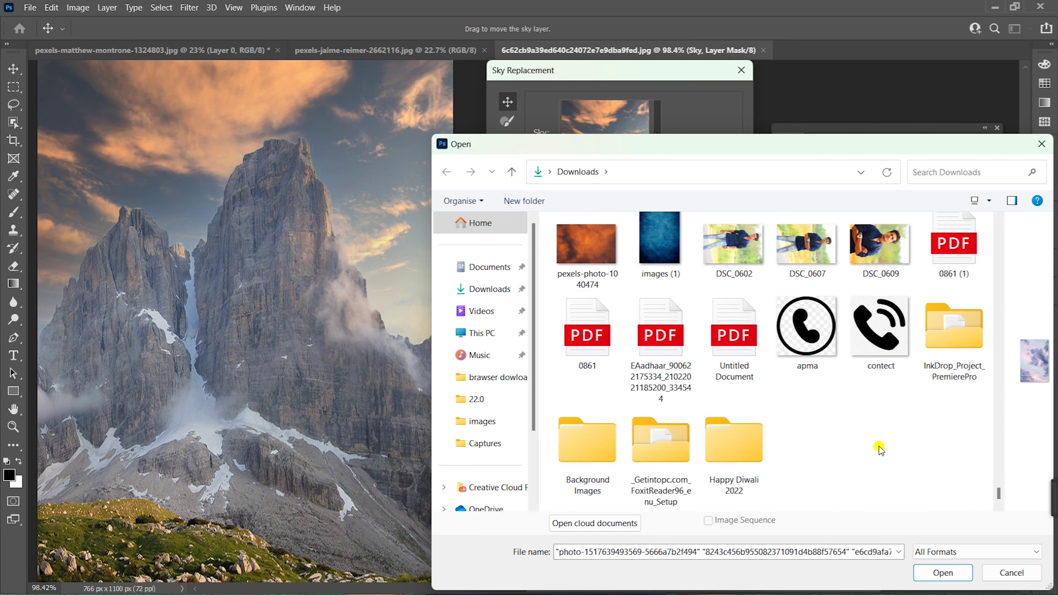
{"action": "left_click", "coordinate": [929, 571]}
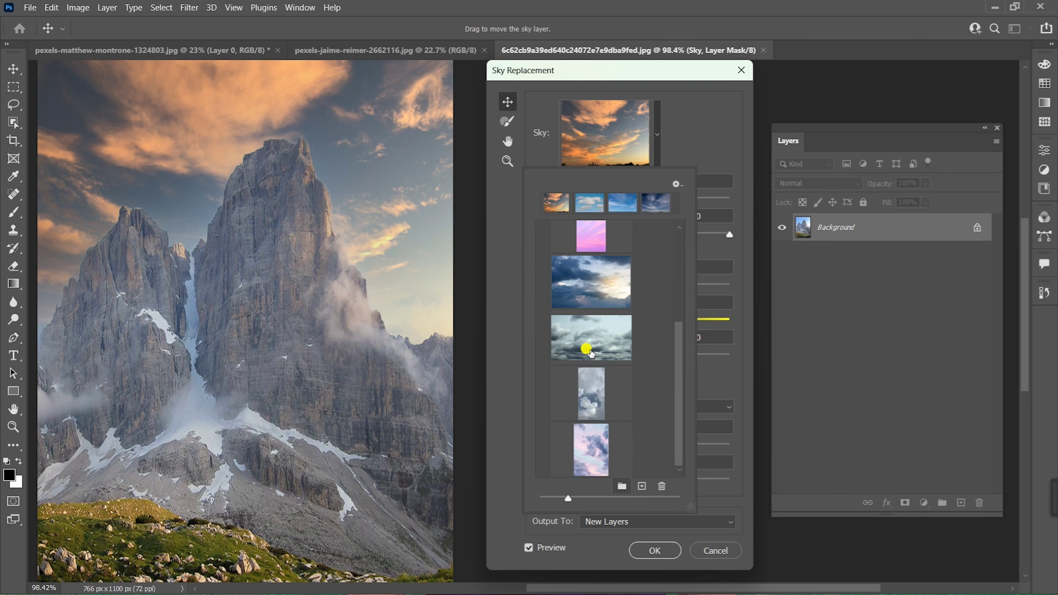
{"action": "scroll", "coordinate": [591, 352], "scroll_direction": "up", "scroll_amount": 1}
{"action": "scroll", "coordinate": [591, 352], "scroll_direction": "up", "scroll_amount": 1}
{"action": "scroll", "coordinate": [591, 353], "scroll_direction": "up", "scroll_amount": 1}
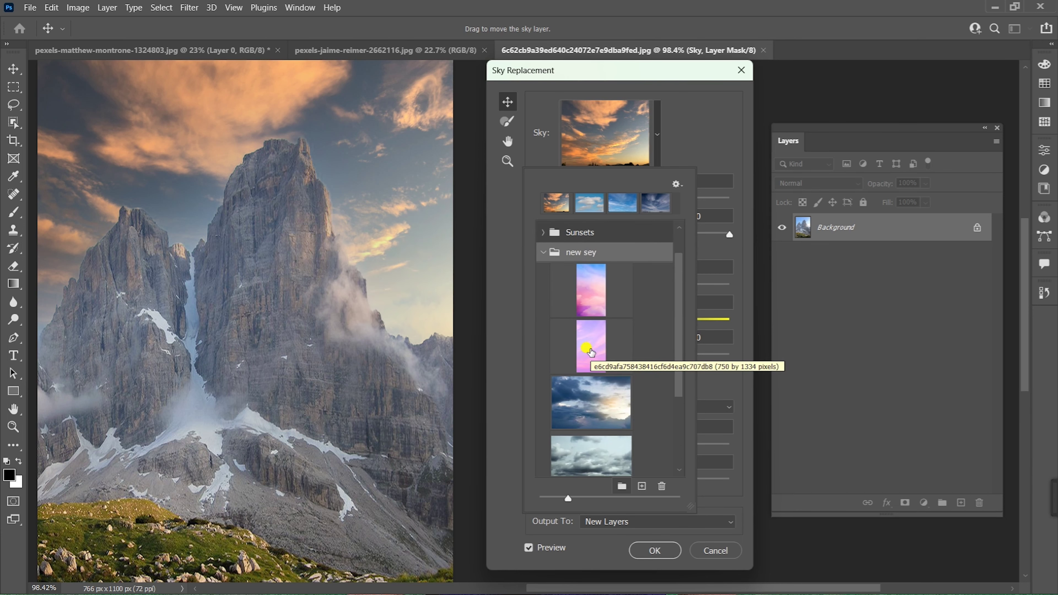
{"action": "scroll", "coordinate": [591, 353], "scroll_direction": "up", "scroll_amount": 1}
{"action": "left_click", "coordinate": [543, 273]}
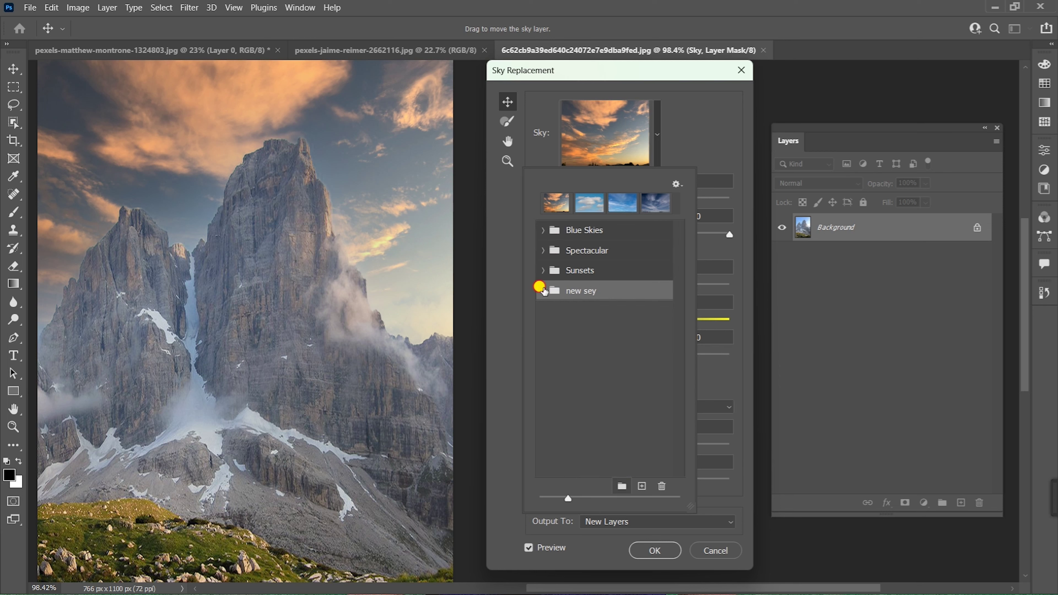
{"action": "left_click", "coordinate": [544, 290]}
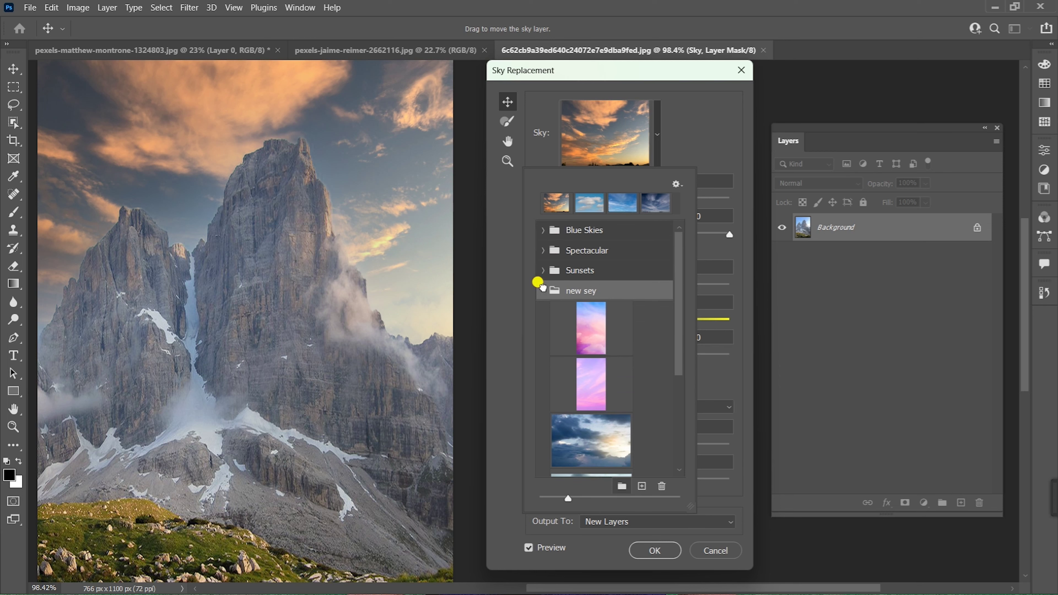
{"action": "left_click", "coordinate": [678, 186]}
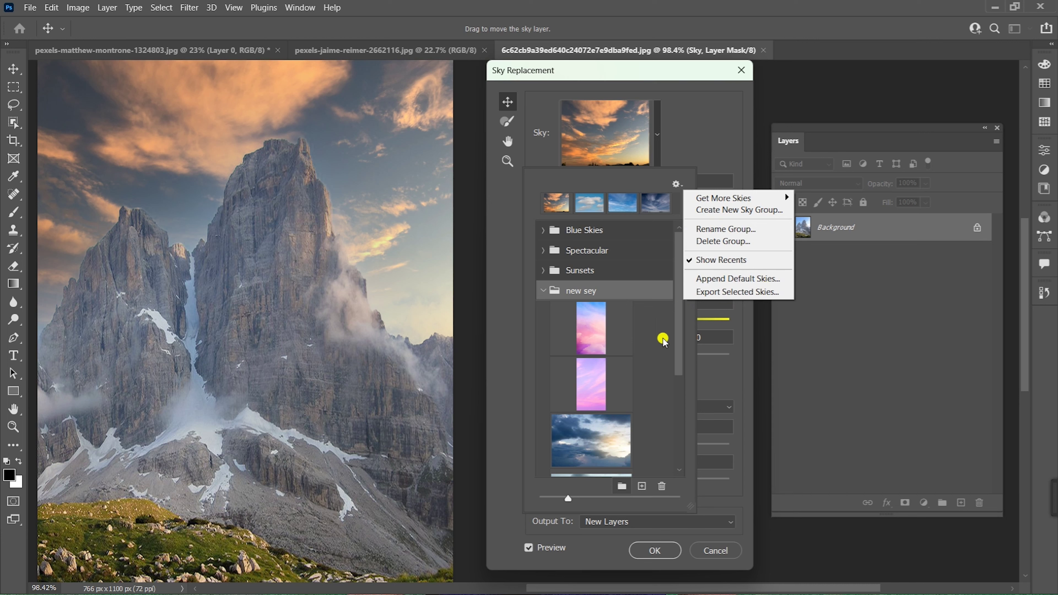
{"action": "left_click", "coordinate": [646, 332]}
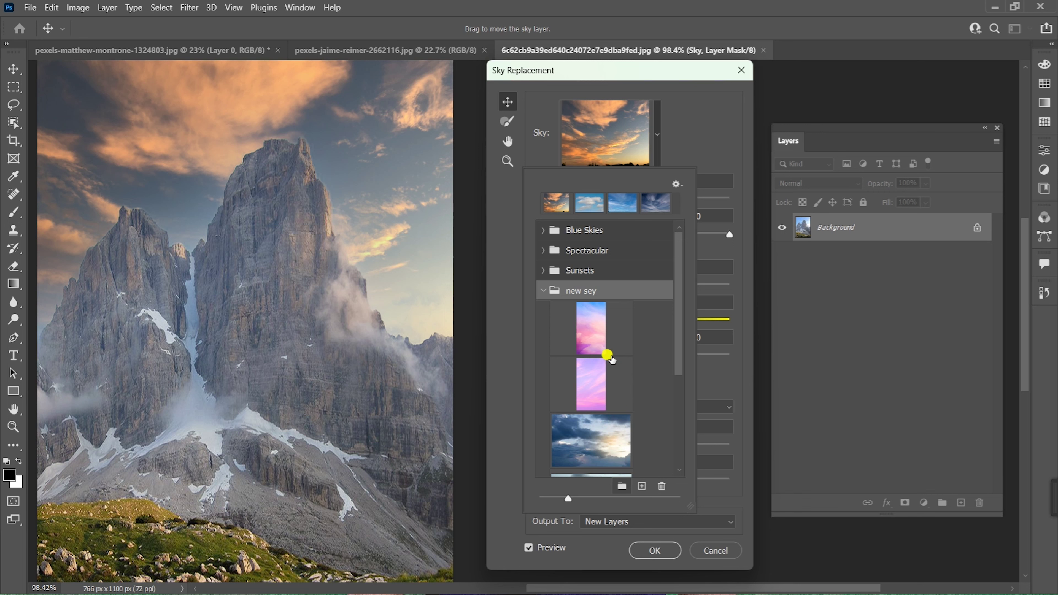
Try the pink gradient and cloudy blue skies, then settle on the Spectacular orange sunset sky
{"action": "left_click", "coordinate": [596, 339]}
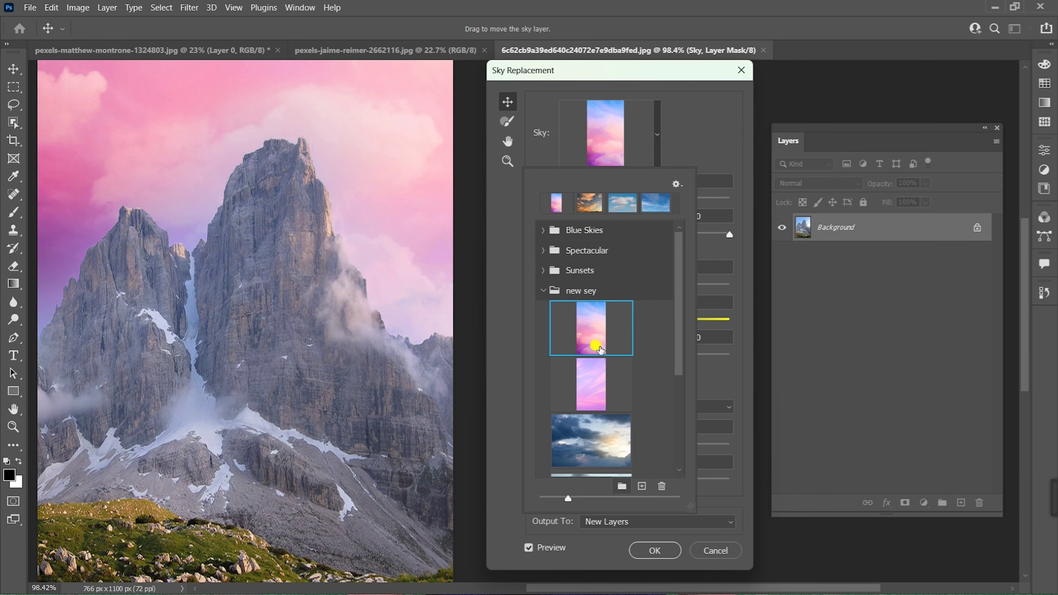
{"action": "scroll", "coordinate": [600, 349], "scroll_direction": "down", "scroll_amount": 1}
{"action": "left_click", "coordinate": [596, 421]}
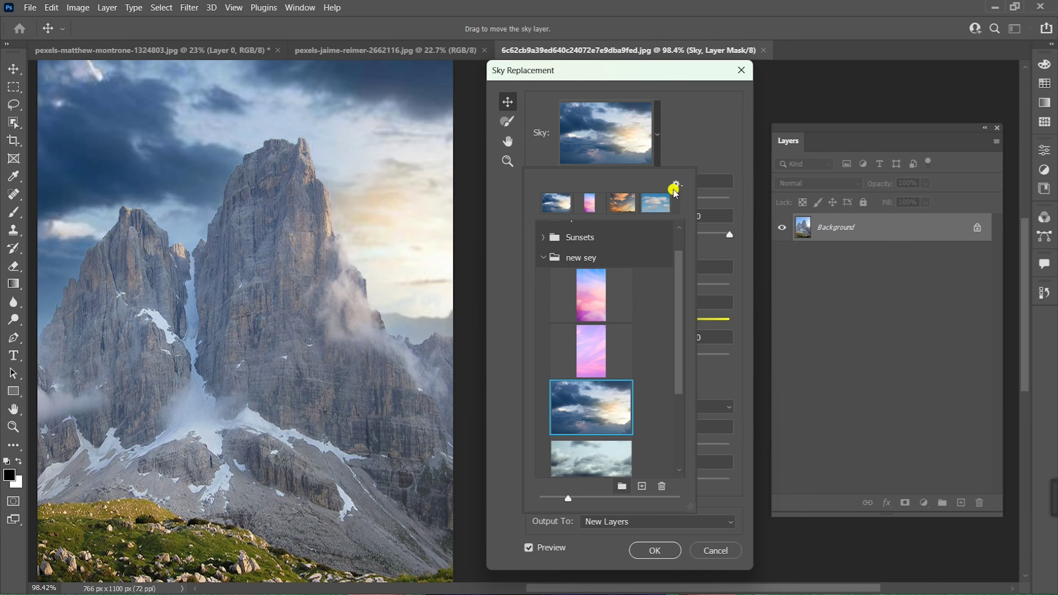
{"action": "scroll", "coordinate": [604, 377], "scroll_direction": "up", "scroll_amount": 1}
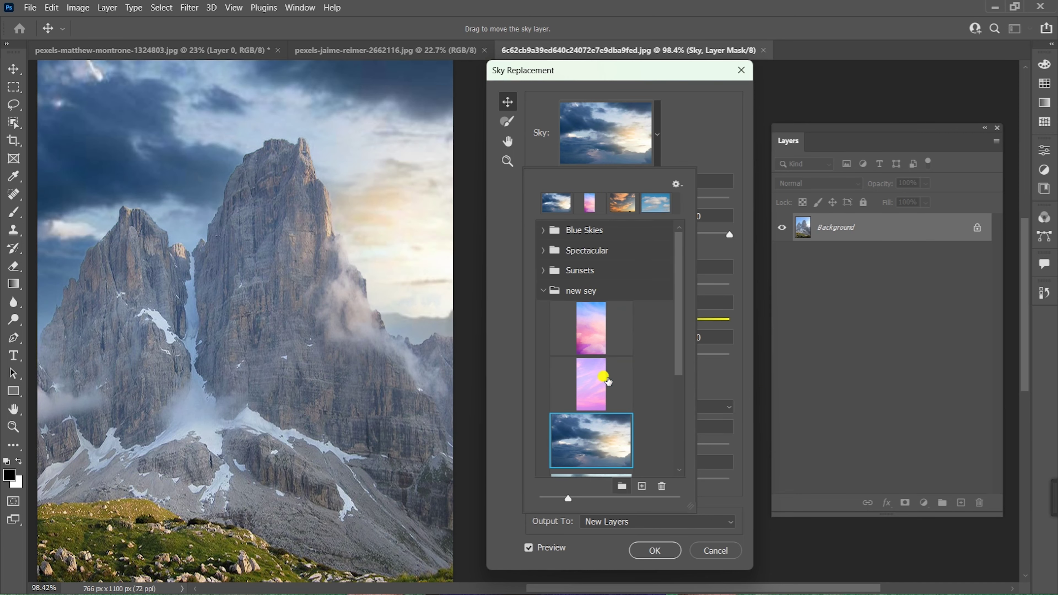
{"action": "left_click", "coordinate": [544, 290]}
{"action": "left_click", "coordinate": [542, 229]}
{"action": "left_click", "coordinate": [541, 250]}
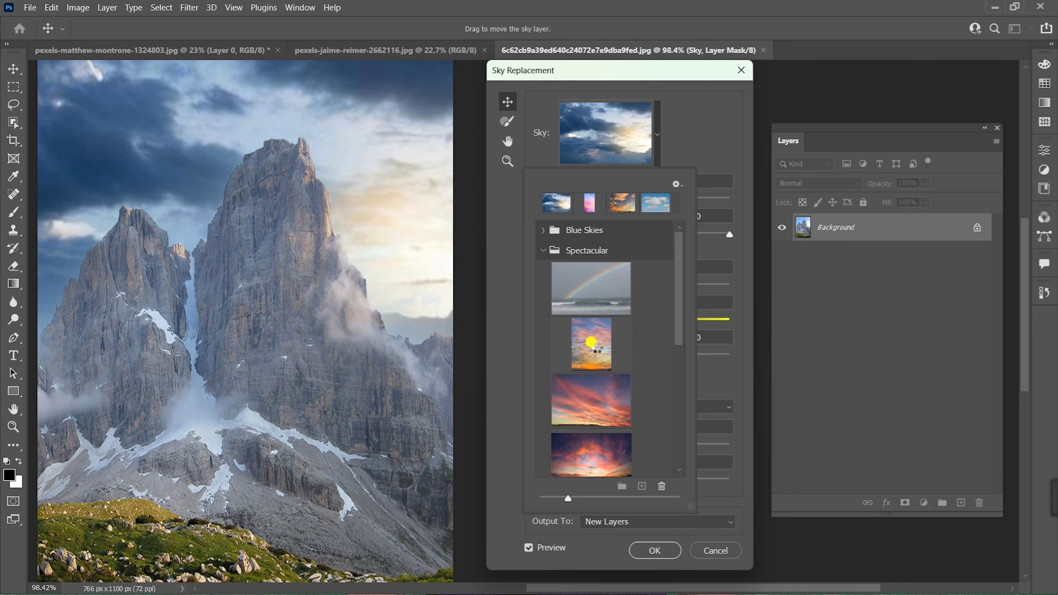
{"action": "left_click", "coordinate": [592, 343]}
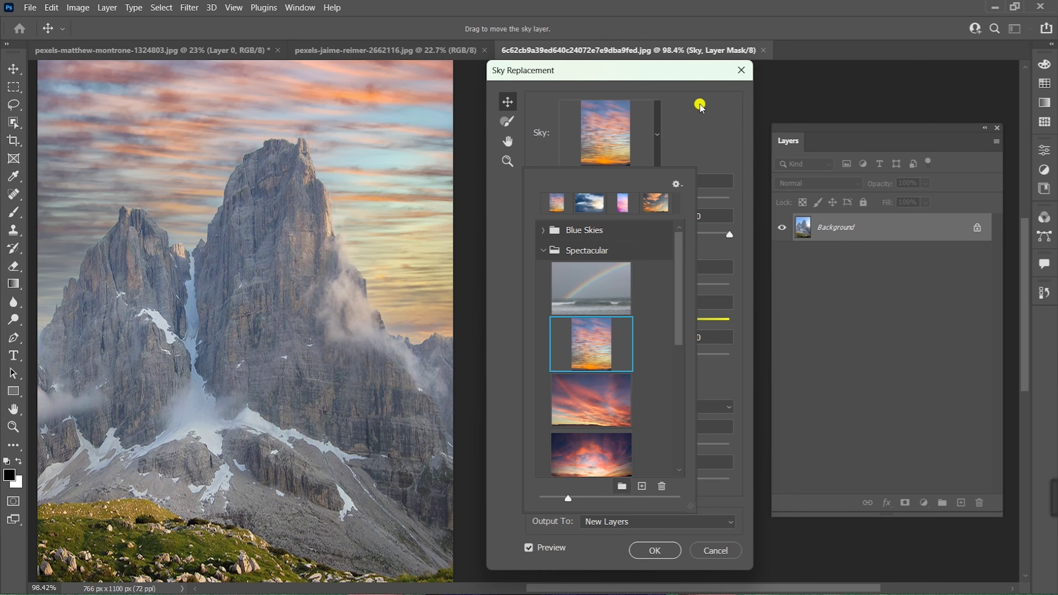
{"action": "left_click", "coordinate": [692, 111]}
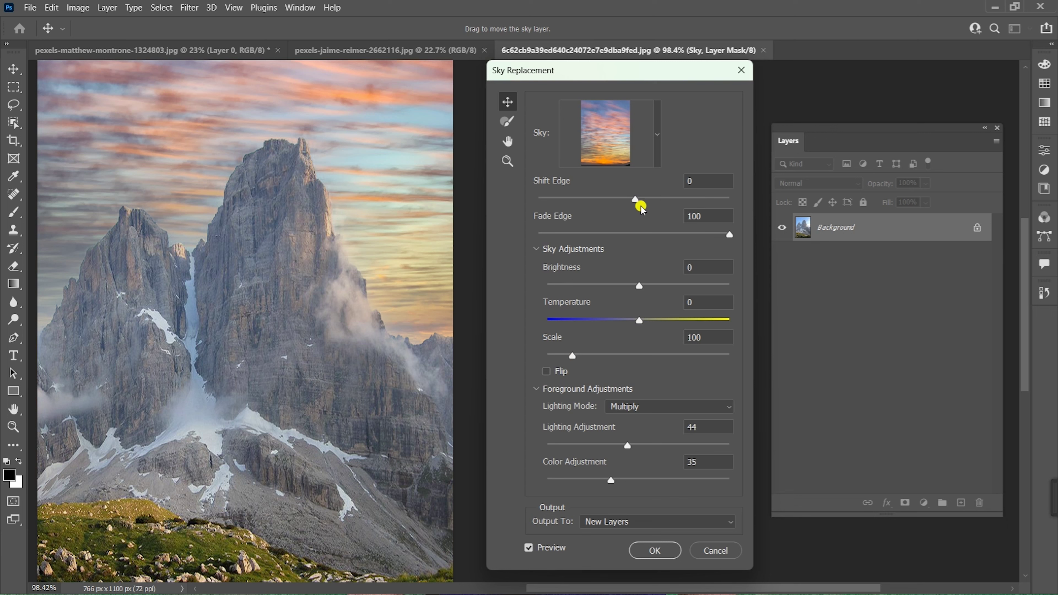
Settle Shift Edge at 8 and Fade Edge at 62 after testing other values
{"action": "left_click_drag", "start_coordinate": [634, 199], "coordinate": [674, 200]}
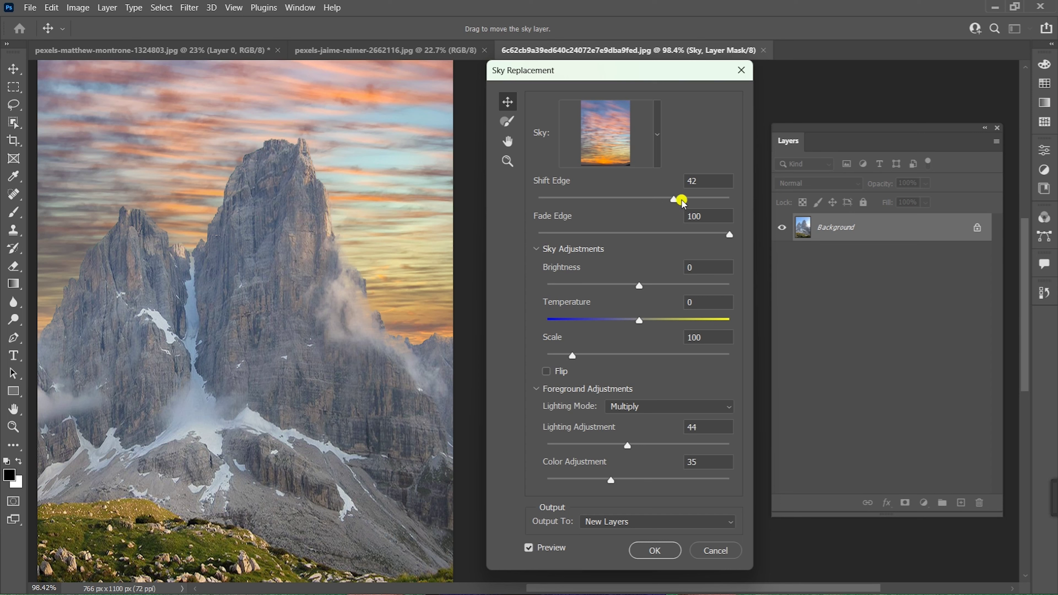
{"action": "left_click", "coordinate": [702, 200]}
{"action": "left_click_drag", "start_coordinate": [702, 202], "coordinate": [737, 202]}
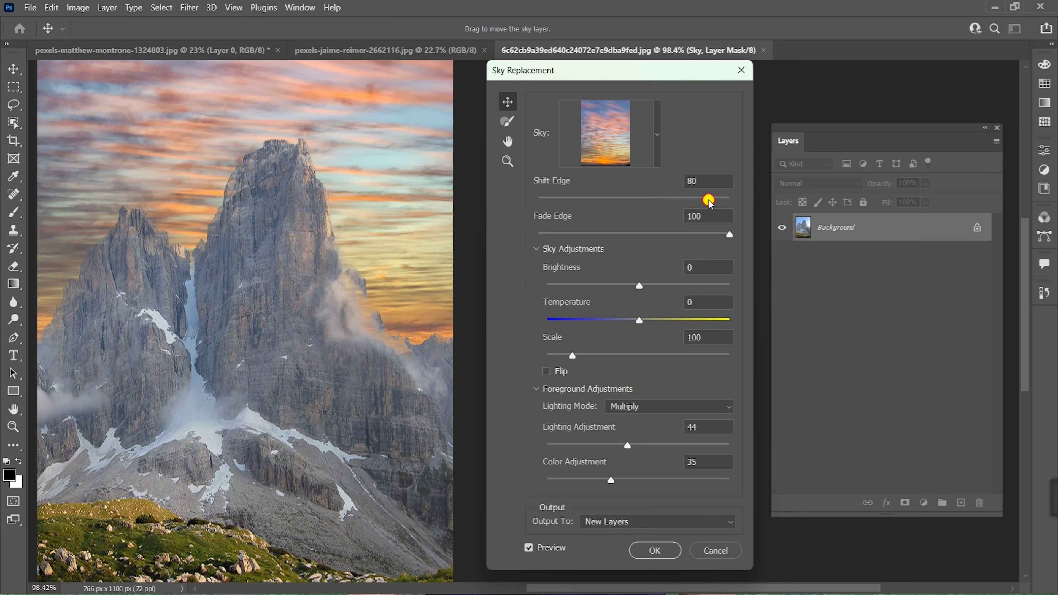
{"action": "left_click_drag", "start_coordinate": [732, 203], "coordinate": [643, 205]}
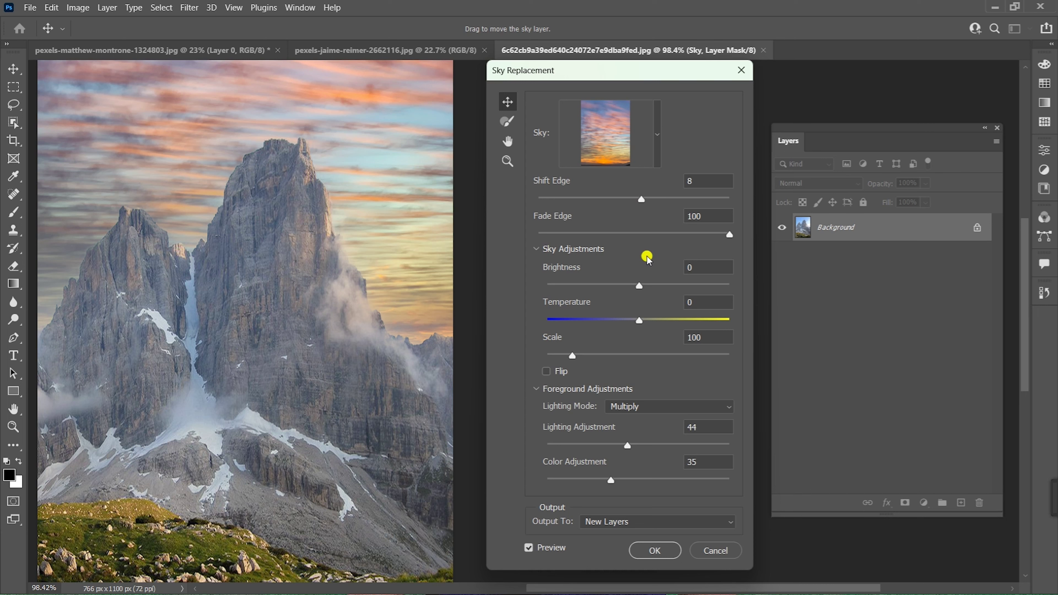
{"action": "left_click_drag", "start_coordinate": [692, 234], "coordinate": [533, 241]}
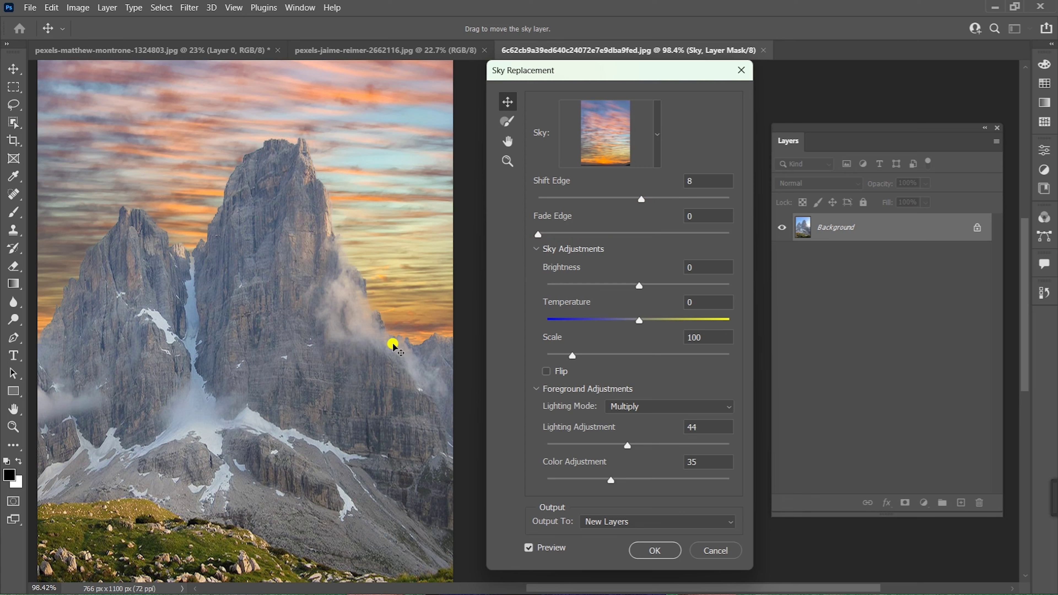
{"action": "left_click_drag", "start_coordinate": [538, 235], "coordinate": [623, 230]}
{"action": "left_click_drag", "start_coordinate": [623, 231], "coordinate": [652, 239]}
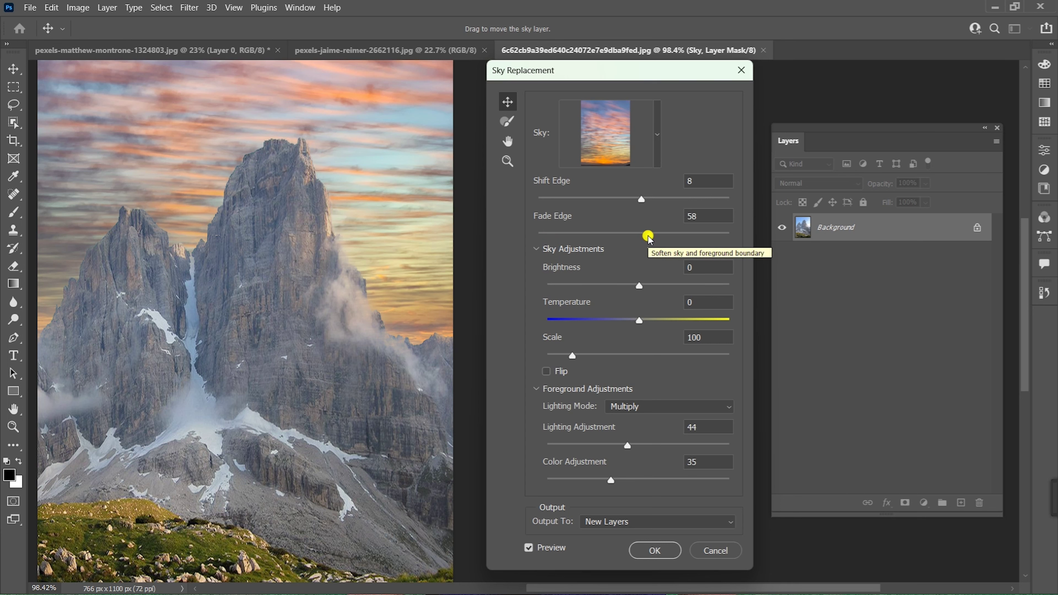
{"action": "left_click_drag", "start_coordinate": [648, 236], "coordinate": [656, 236]}
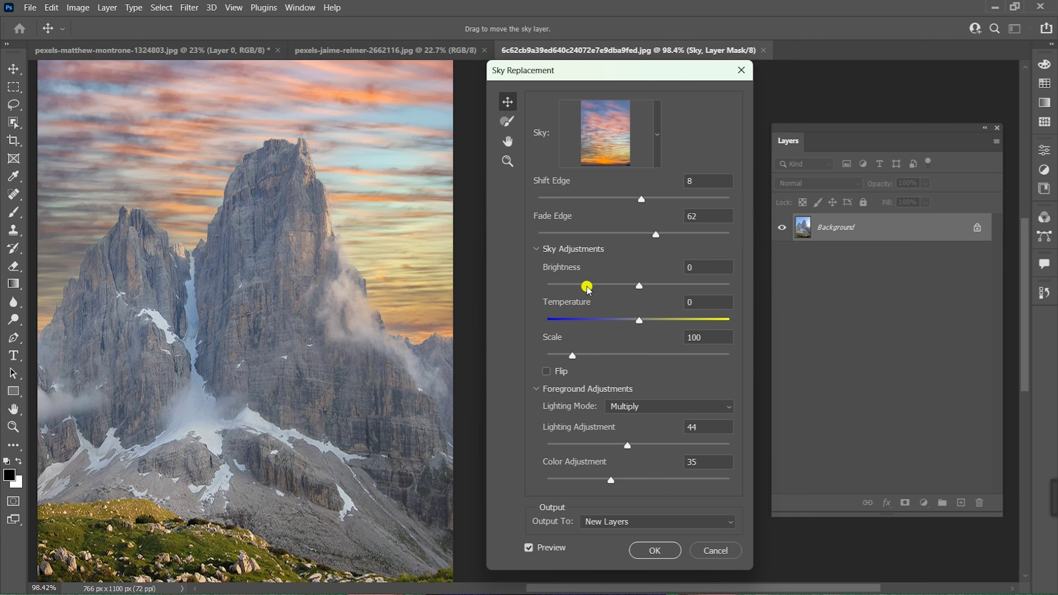
Set the sky Brightness to -30 and Temperature to 22
{"action": "mouse_move", "coordinate": [639, 286]}
{"action": "left_mouse_down"}
{"action": "mouse_move", "coordinate": [680, 285]}
{"action": "mouse_move", "coordinate": [583, 286]}
{"action": "left_mouse_up"}
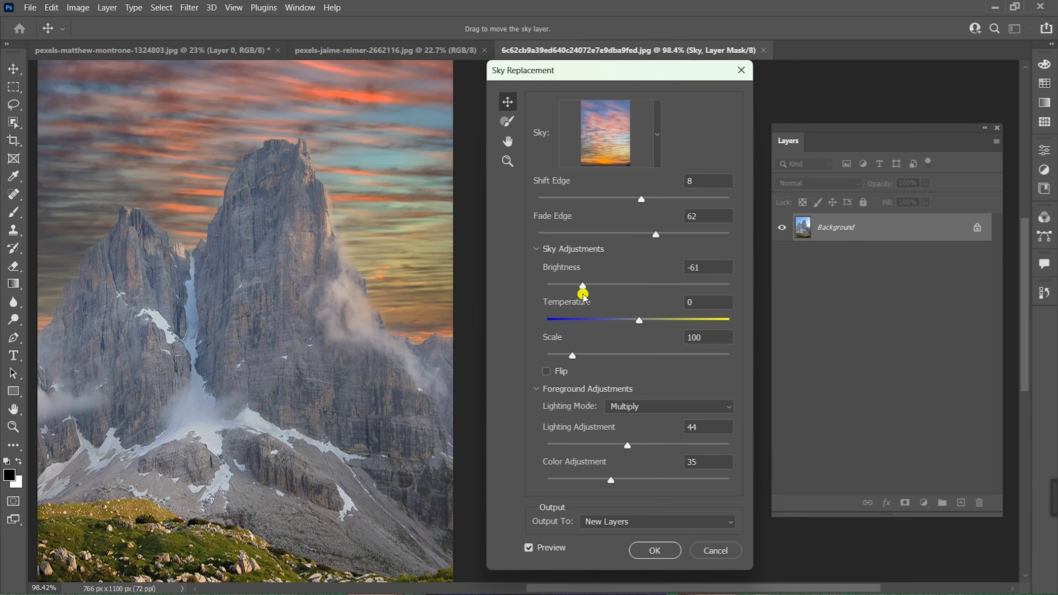
{"action": "left_click", "coordinate": [611, 286]}
{"action": "left_click_drag", "start_coordinate": [647, 322], "coordinate": [659, 328]}
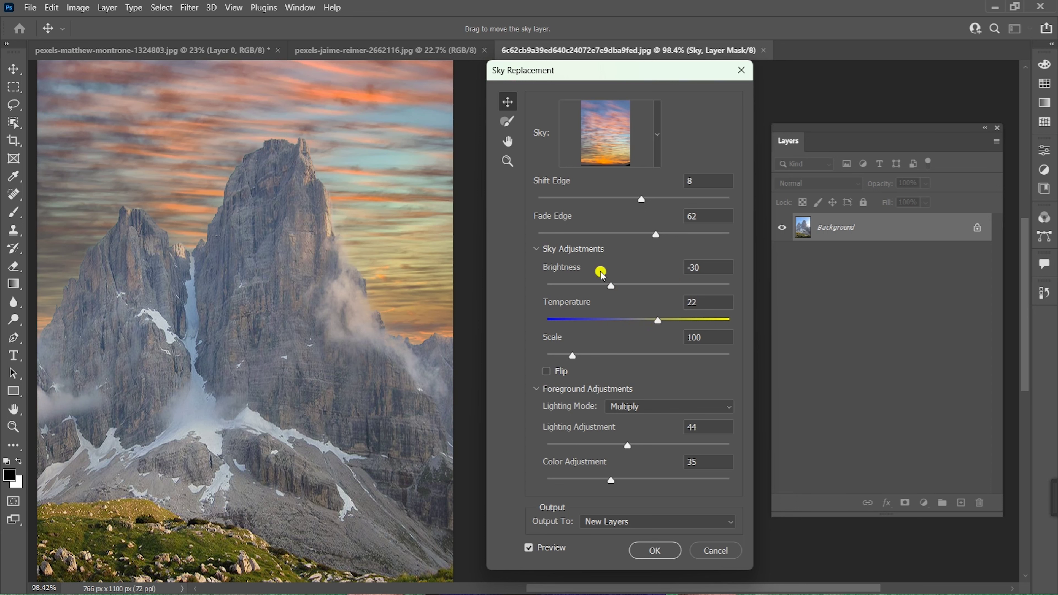
{"action": "left_click", "coordinate": [536, 249]}
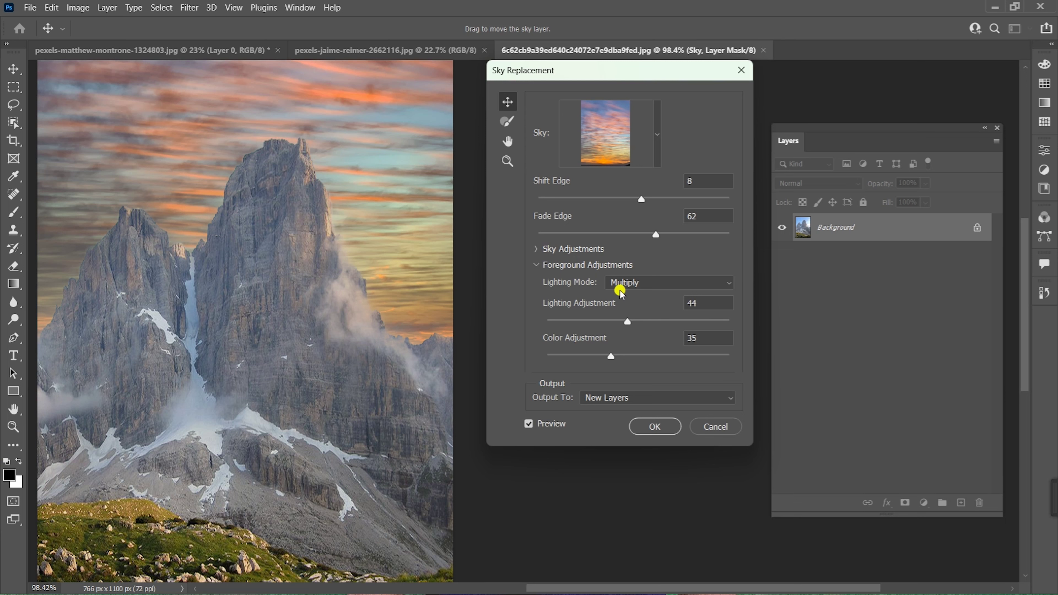
Keep Multiply lighting after trying Screen; set Lighting Adjustment 56 and Color Adjustment 96
{"action": "left_click", "coordinate": [654, 283]}
{"action": "left_click", "coordinate": [646, 305]}
{"action": "left_click", "coordinate": [658, 284]}
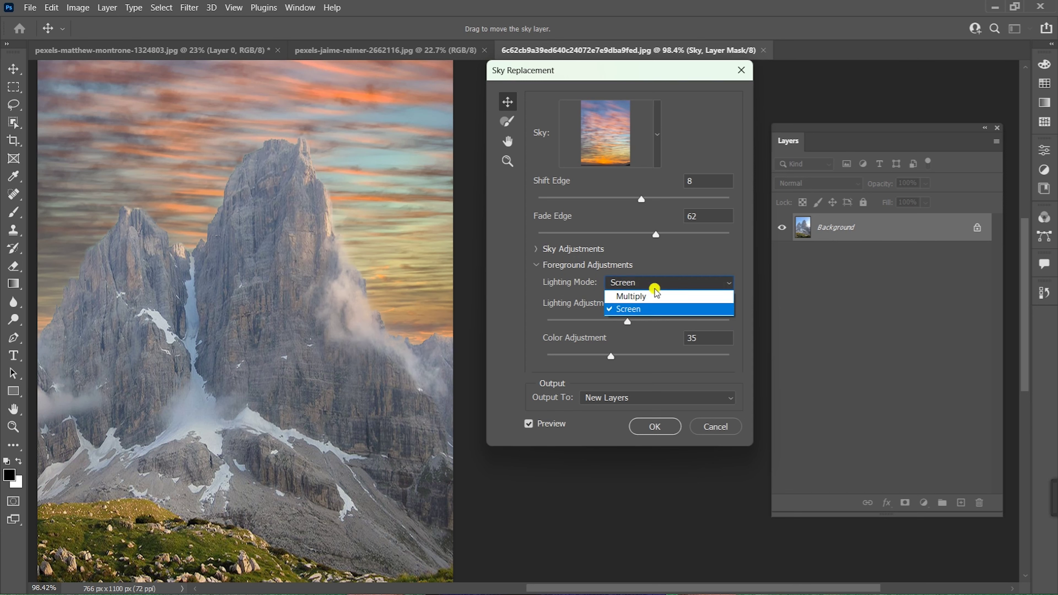
{"action": "left_click", "coordinate": [655, 296]}
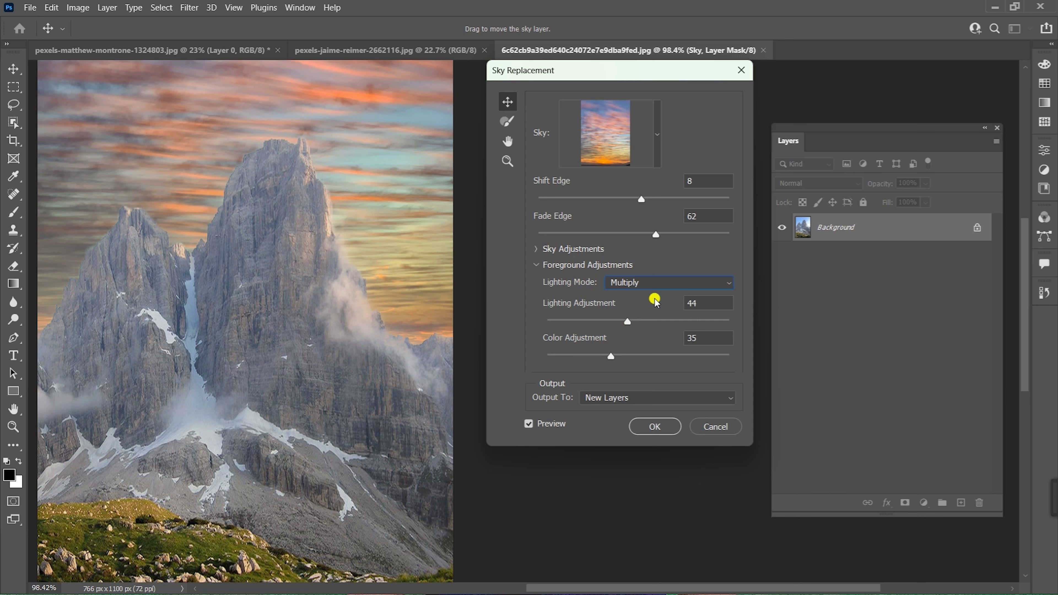
{"action": "left_click_drag", "start_coordinate": [646, 323], "coordinate": [667, 320]}
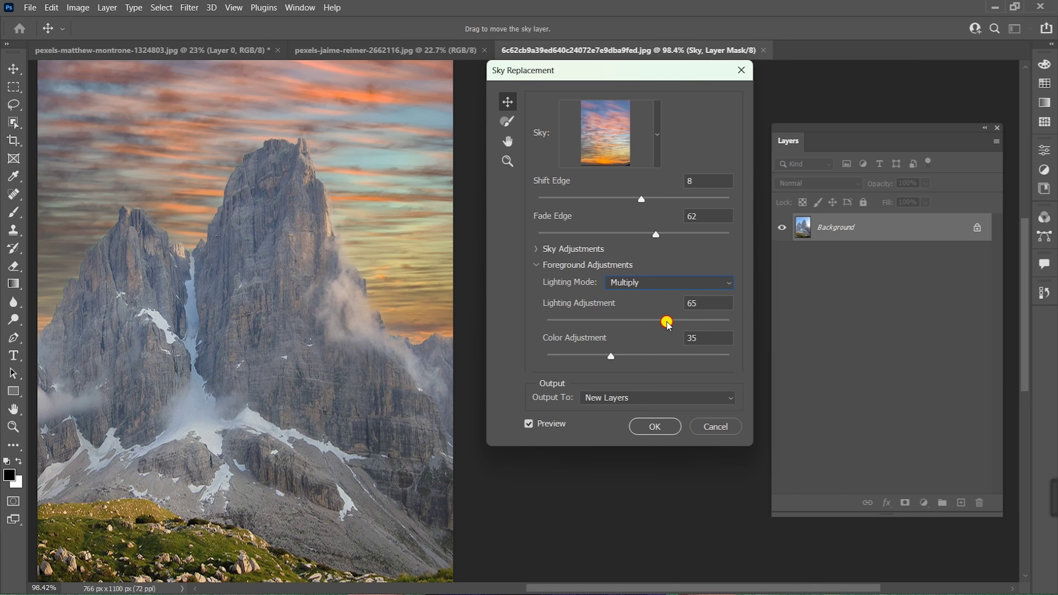
{"action": "left_click_drag", "start_coordinate": [611, 357], "coordinate": [538, 366]}
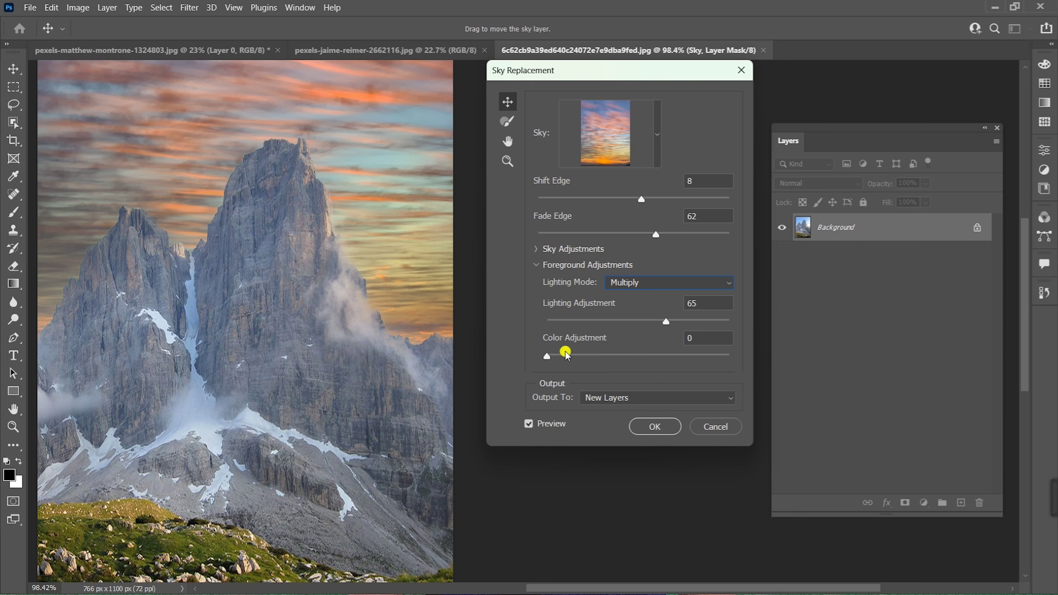
{"action": "left_click_drag", "start_coordinate": [577, 357], "coordinate": [722, 356]}
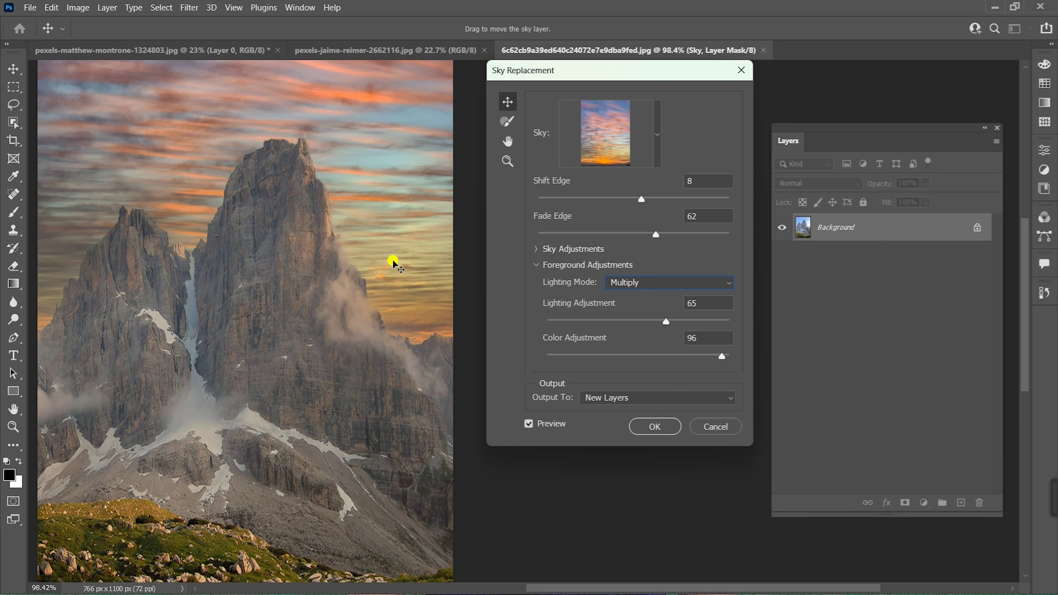
{"action": "mouse_move", "coordinate": [666, 321]}
{"action": "left_mouse_down"}
{"action": "mouse_move", "coordinate": [696, 321]}
{"action": "mouse_move", "coordinate": [581, 321]}
{"action": "mouse_move", "coordinate": [649, 321]}
{"action": "left_mouse_up"}
{"action": "left_click", "coordinate": [537, 249]}
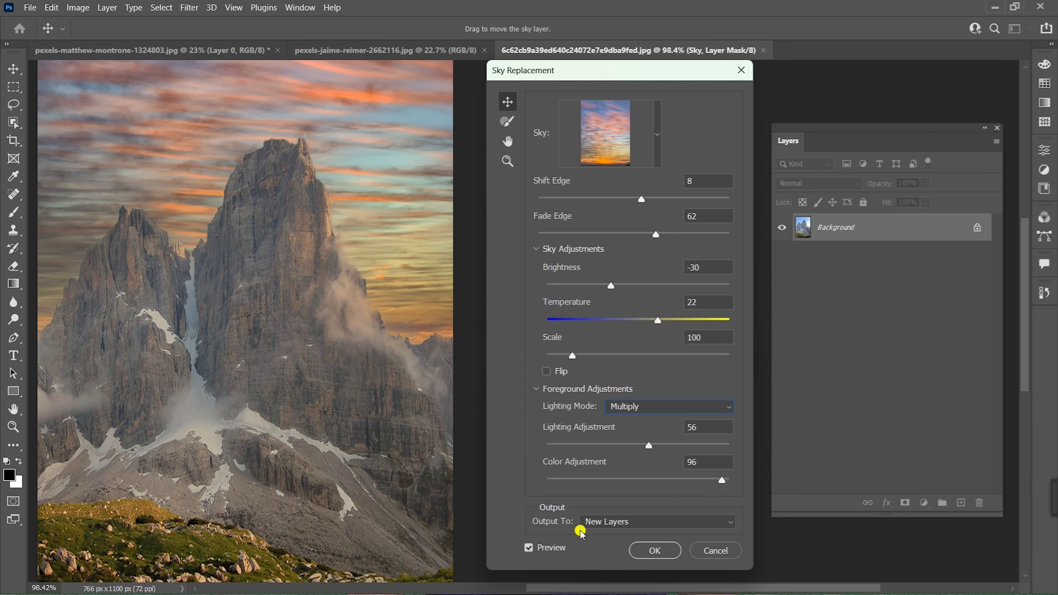
Confirm Output To is New Layers and apply the sunset sky replacement
{"action": "left_click", "coordinate": [615, 524]}
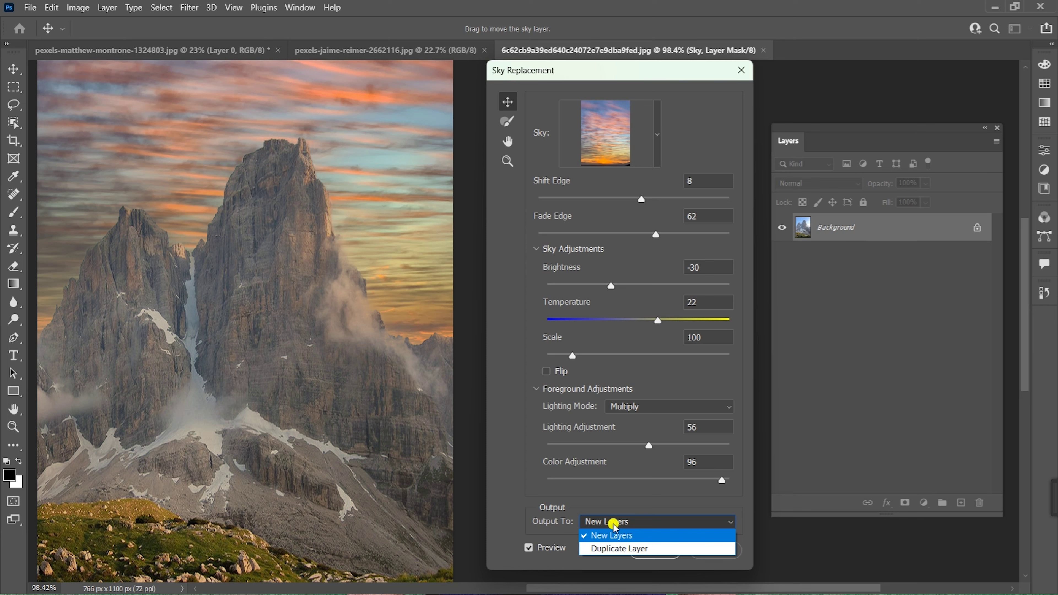
{"action": "left_click", "coordinate": [606, 489]}
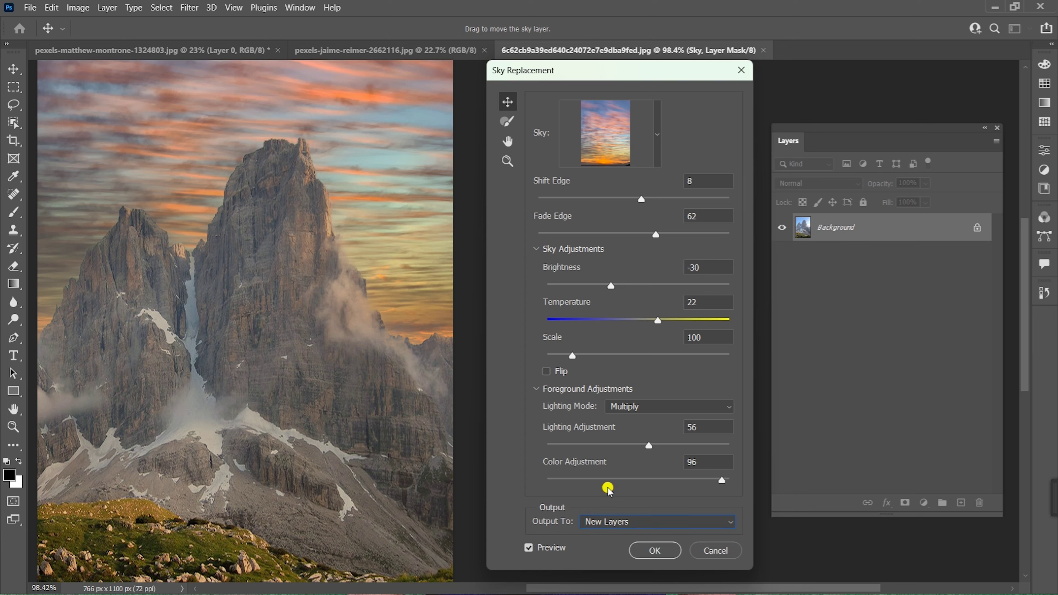
{"action": "left_click", "coordinate": [628, 522]}
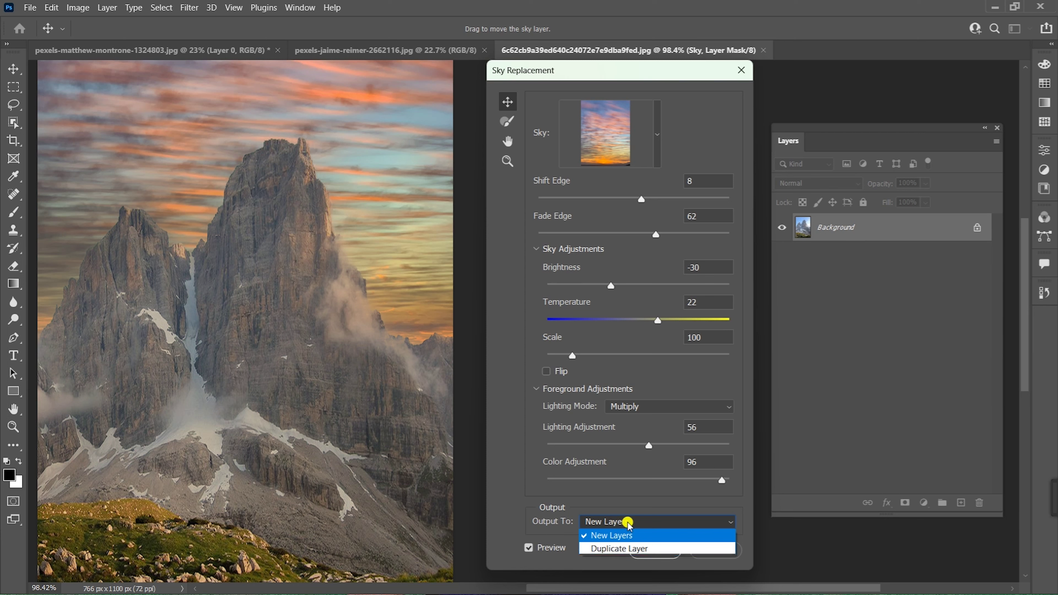
{"action": "left_click", "coordinate": [639, 505]}
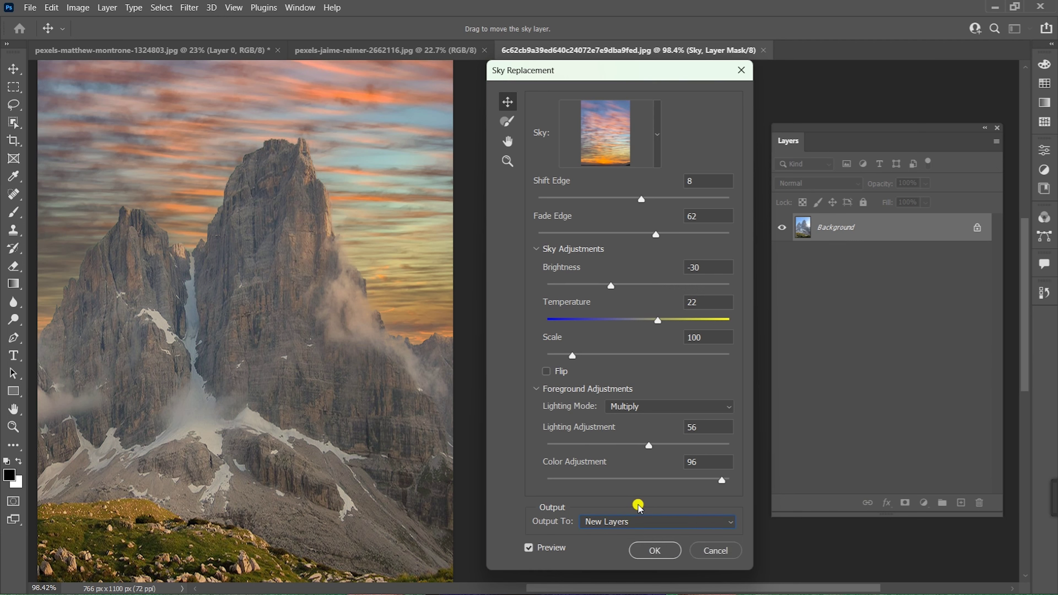
{"action": "left_click", "coordinate": [658, 550]}
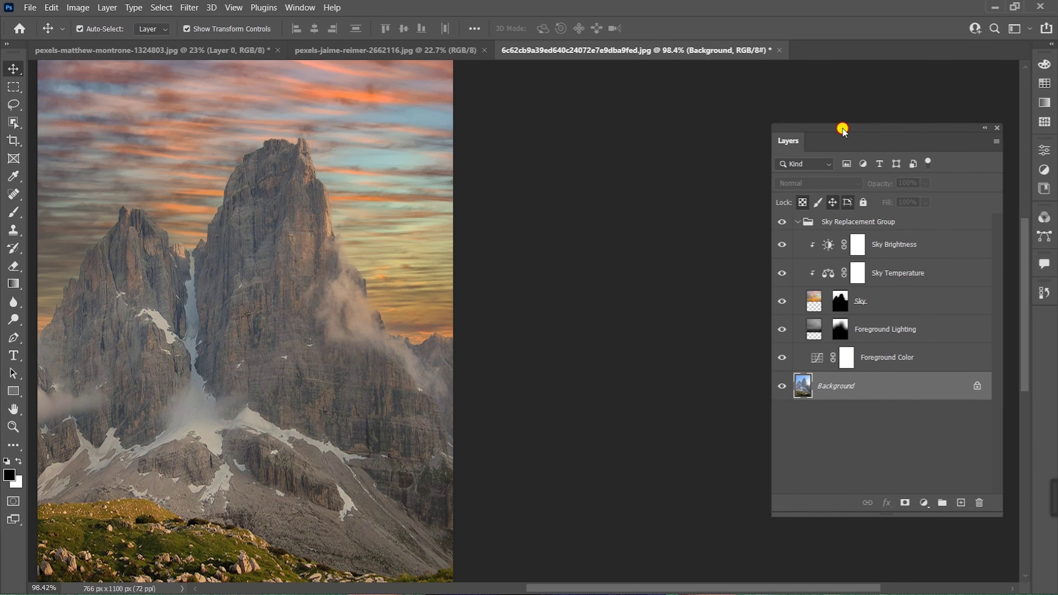
Move the Layers panel beside the photo, then compare the Sky Replacement Group hidden and shown
{"action": "left_click_drag", "start_coordinate": [844, 132], "coordinate": [655, 139]}
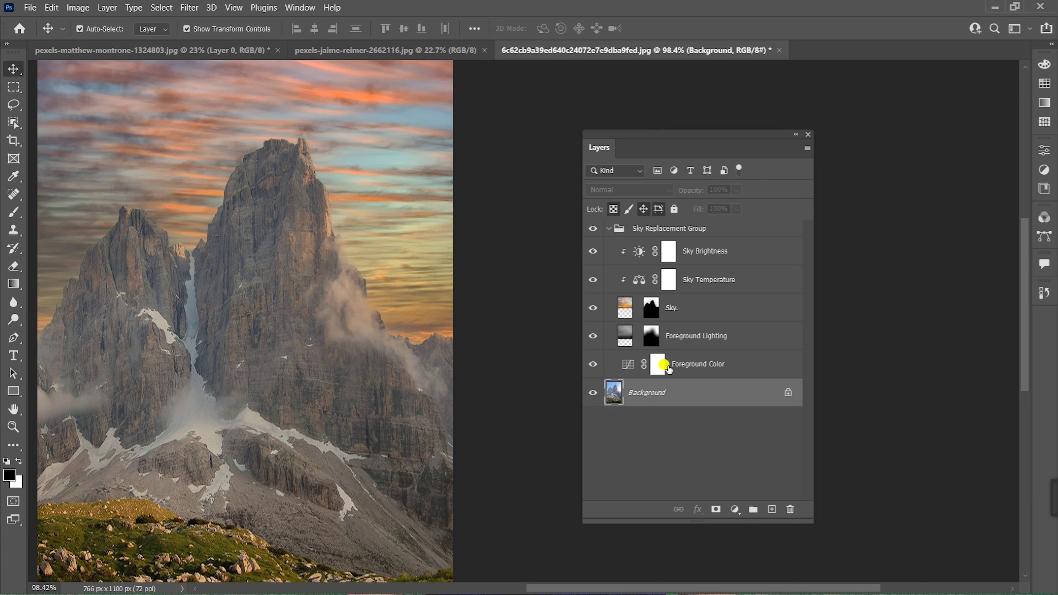
{"action": "left_click", "coordinate": [659, 365]}
{"action": "left_click", "coordinate": [593, 228]}
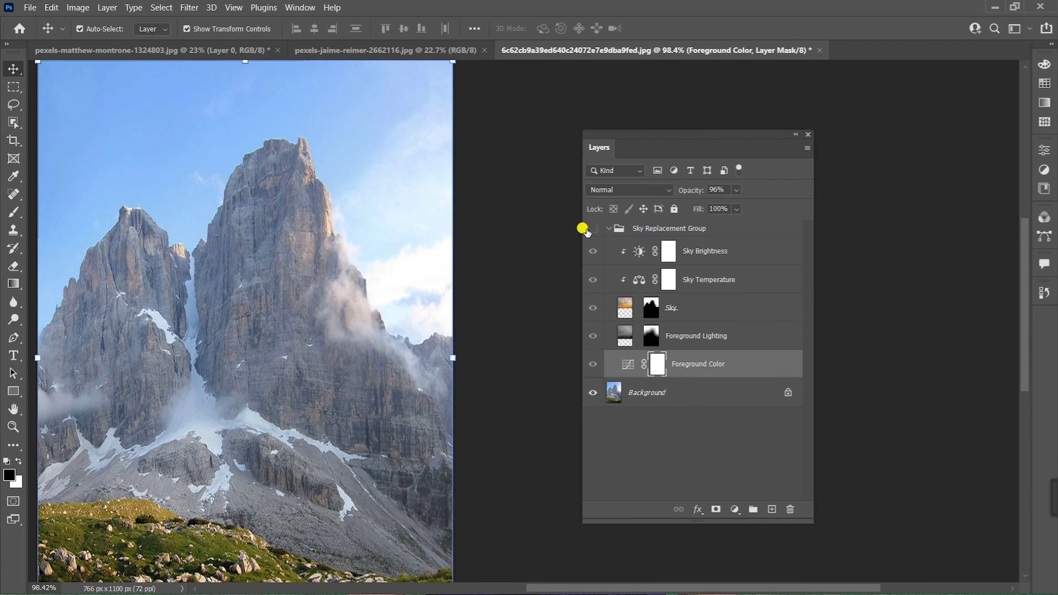
{"action": "left_click", "coordinate": [593, 228]}
{"action": "left_click", "coordinate": [609, 228]}
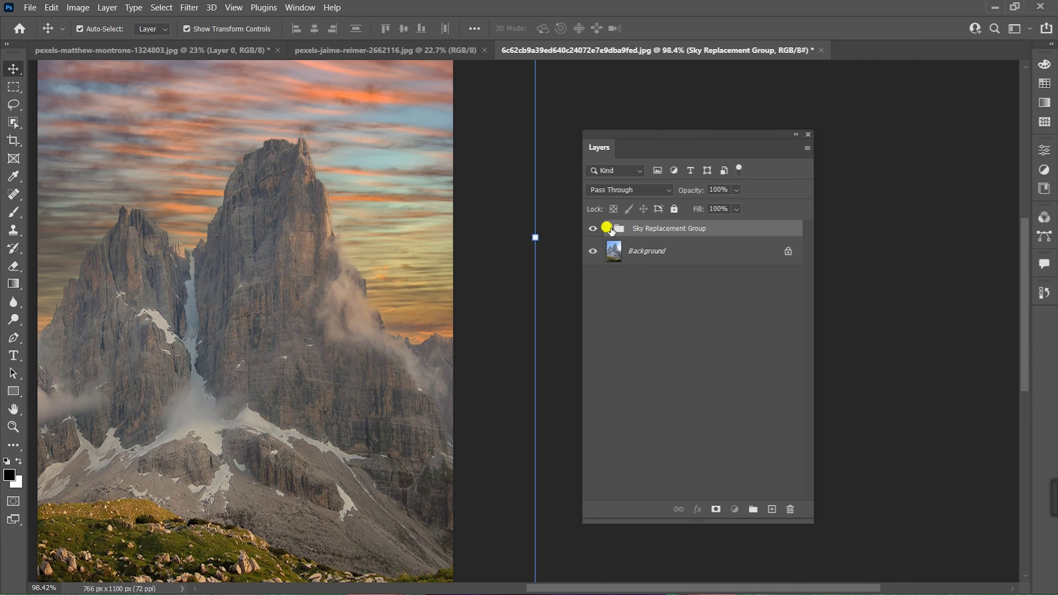
{"action": "left_click", "coordinate": [609, 229]}
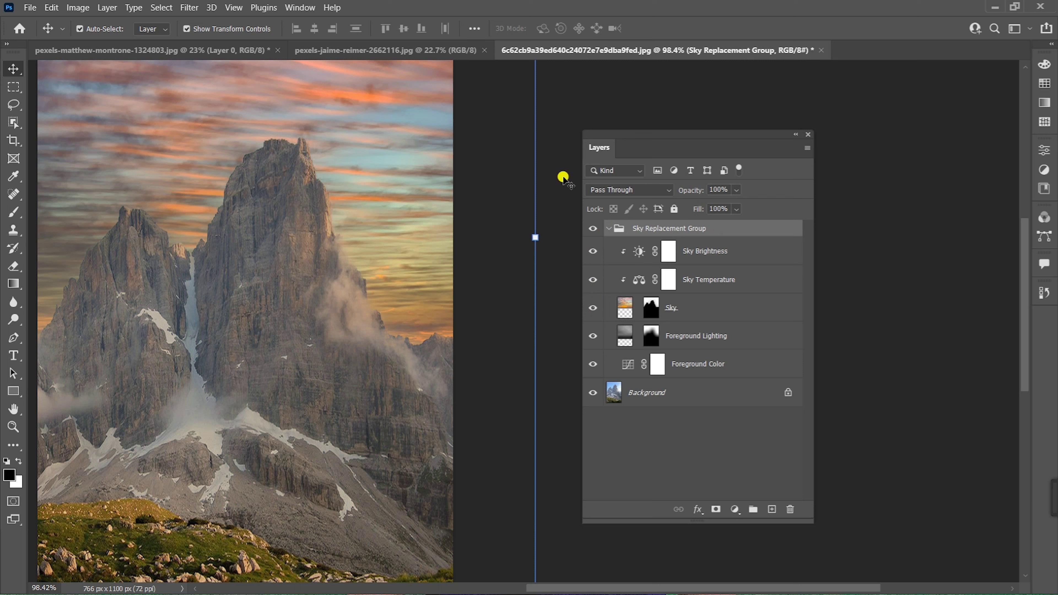